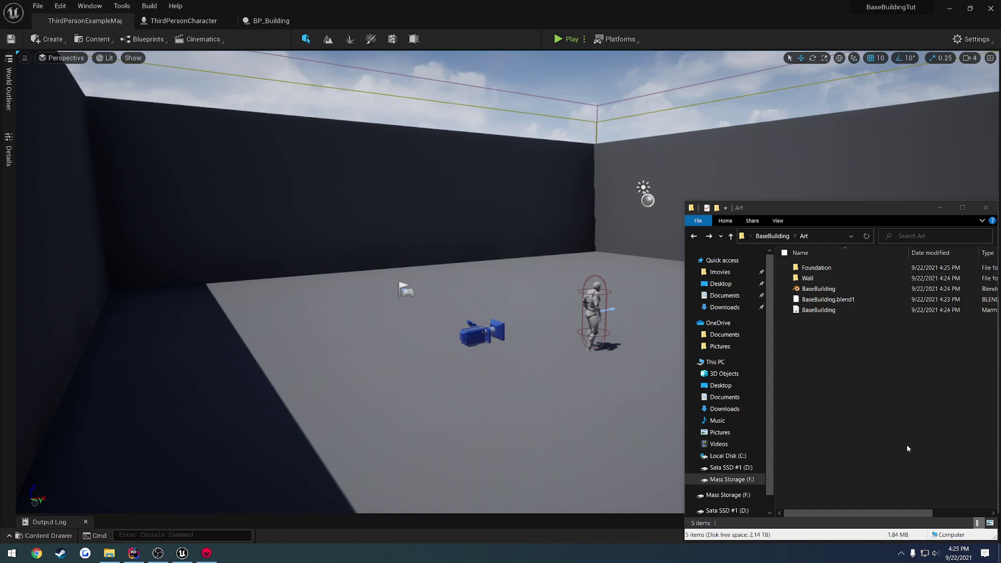
# Look inside the Foundation and Wall folders of the Art directory in File Explorer.
pyautogui.doubleClick(835, 268)
pyautogui.hotkey('alt', 'Left')
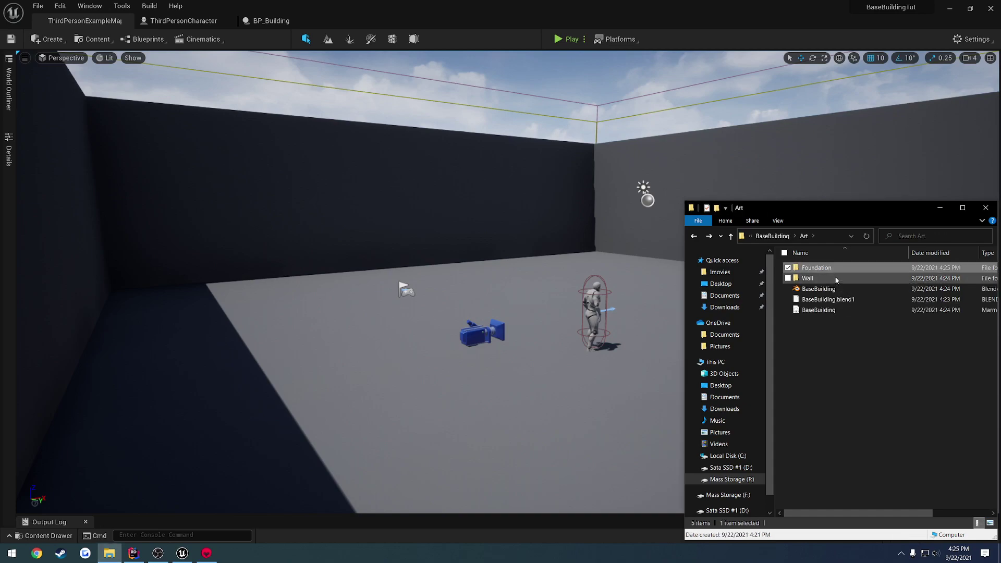
pyautogui.doubleClick(835, 278)
pyautogui.hotkey('alt', 'Left')
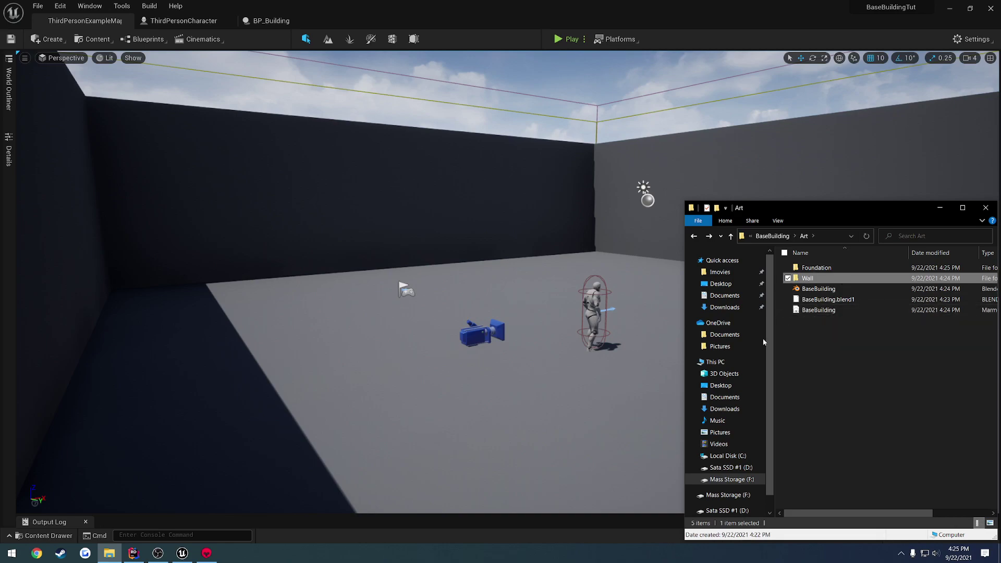
# Switch to Unreal Editor and create a folder named Tutorial directly under Content.
pyautogui.moveTo(391, 416); pyautogui.dragTo(387, 403, button='right')
pyautogui.hotkey('ctrl', 'space')
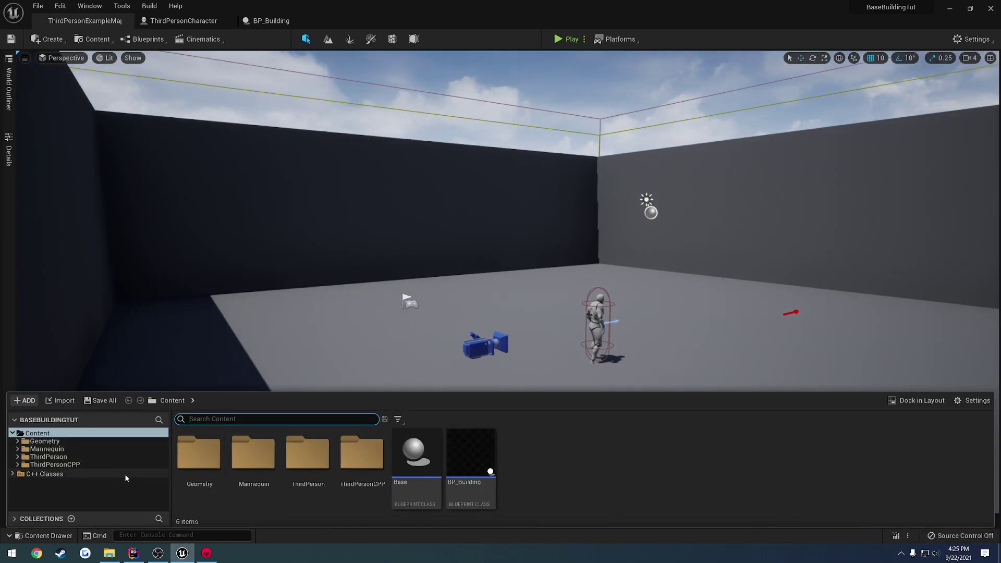
pyautogui.click(75, 442)
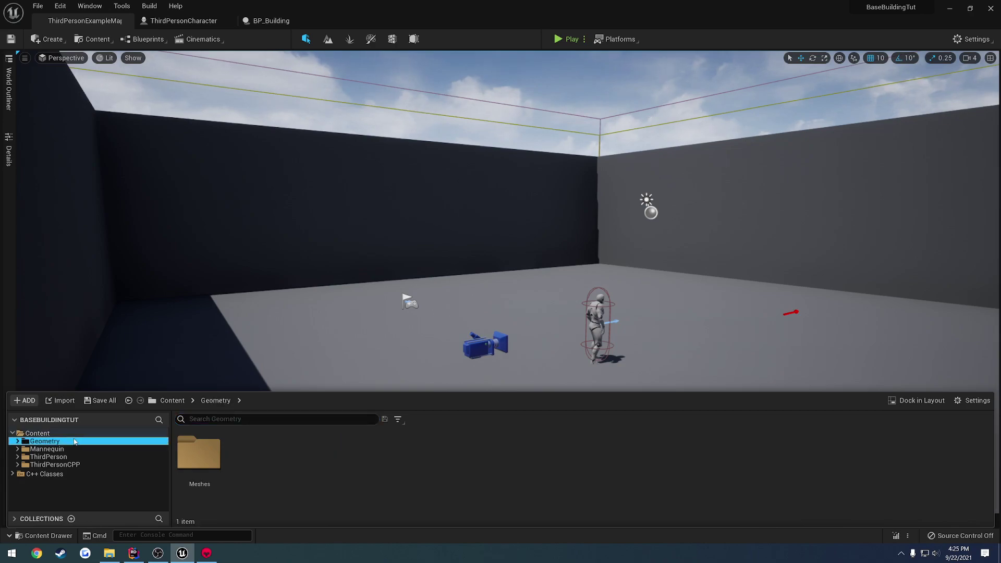
pyautogui.click(57, 435)
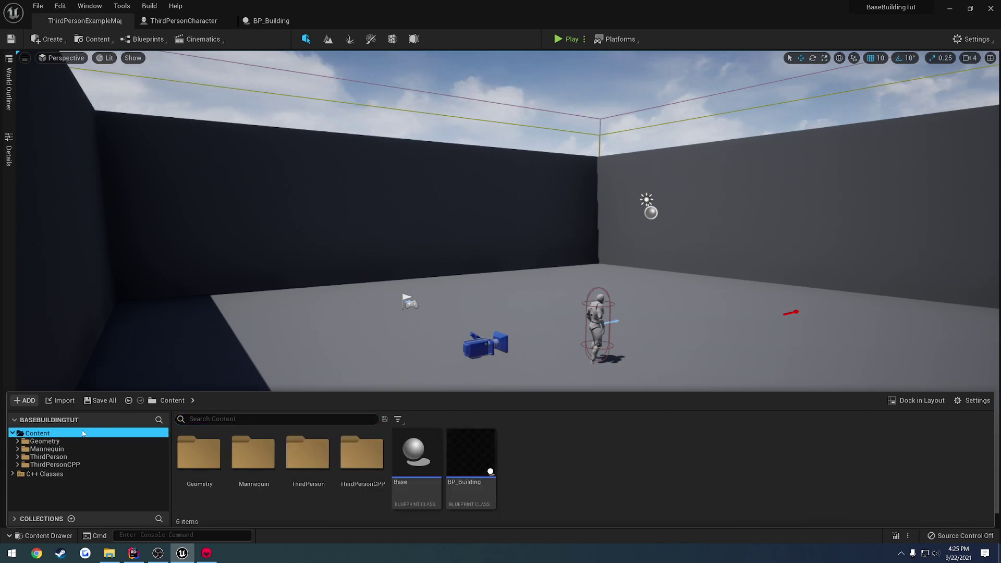
pyautogui.rightClick(566, 458)
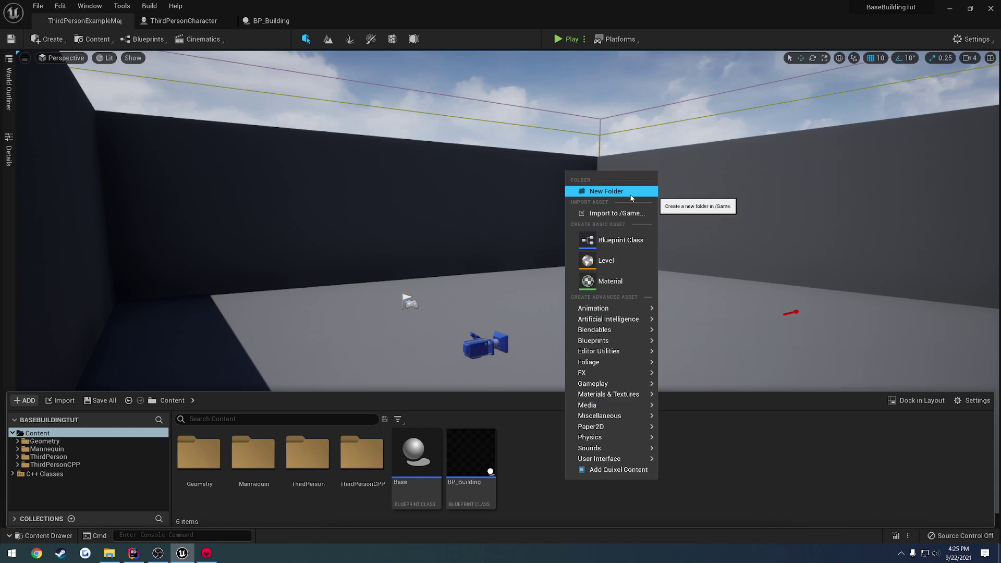
pyautogui.click(606, 192)
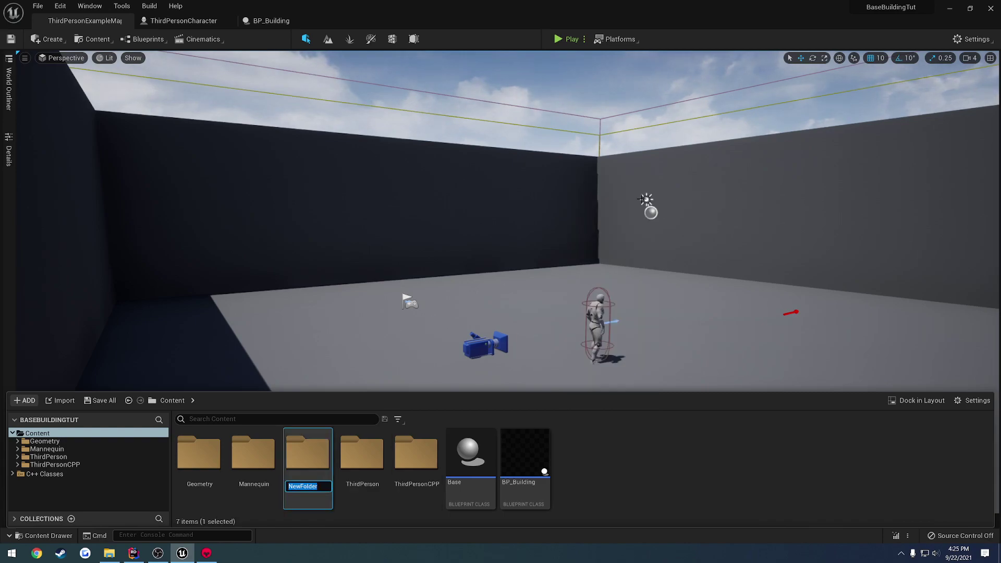
pyautogui.write('Tutorial')
pyautogui.press('Return')
# Create a folder named Assets inside the Tutorial folder and open it.
pyautogui.doubleClick(417, 456)
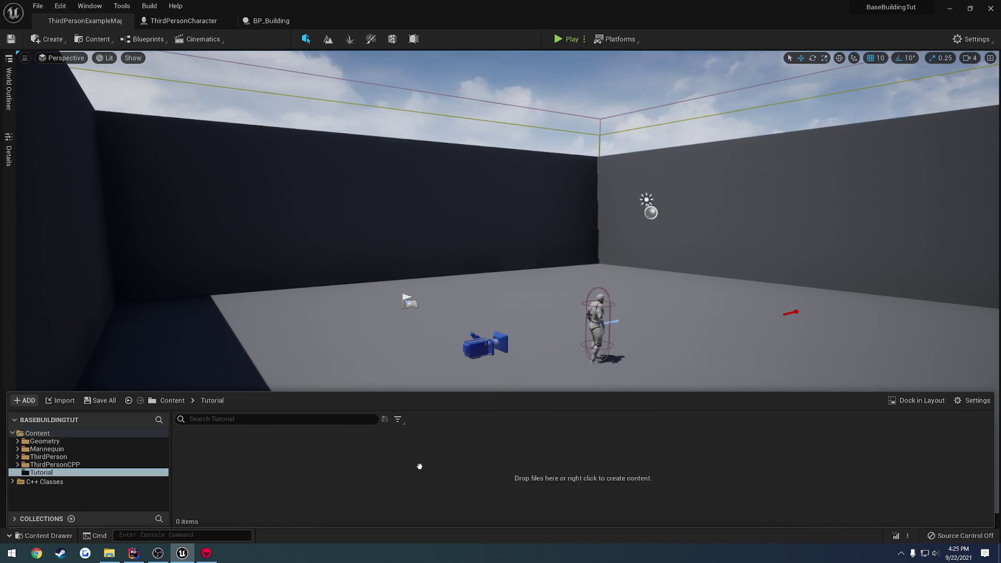
pyautogui.rightClick(490, 467)
pyautogui.click(550, 178)
pyautogui.write('Assets')
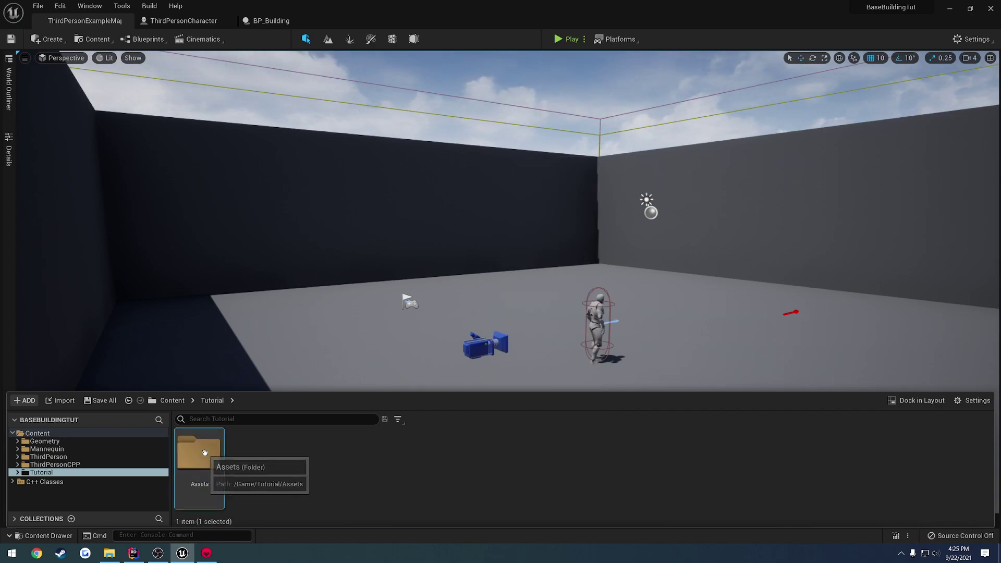
pyautogui.doubleClick(204, 452)
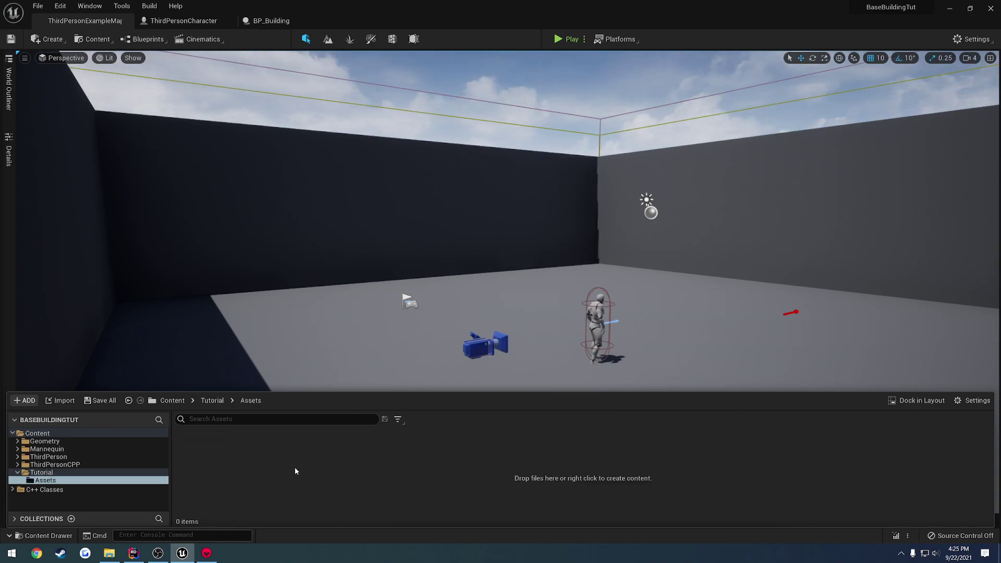
# Import the Foundation and Wall folders from File Explorer into Assets with the default FBX options for all meshes, accepting both normal-map textures.
pyautogui.hotkey('alt', 'Tab')
pyautogui.keyDown('ctrl'); pyautogui.click(828, 268); pyautogui.keyUp('ctrl')
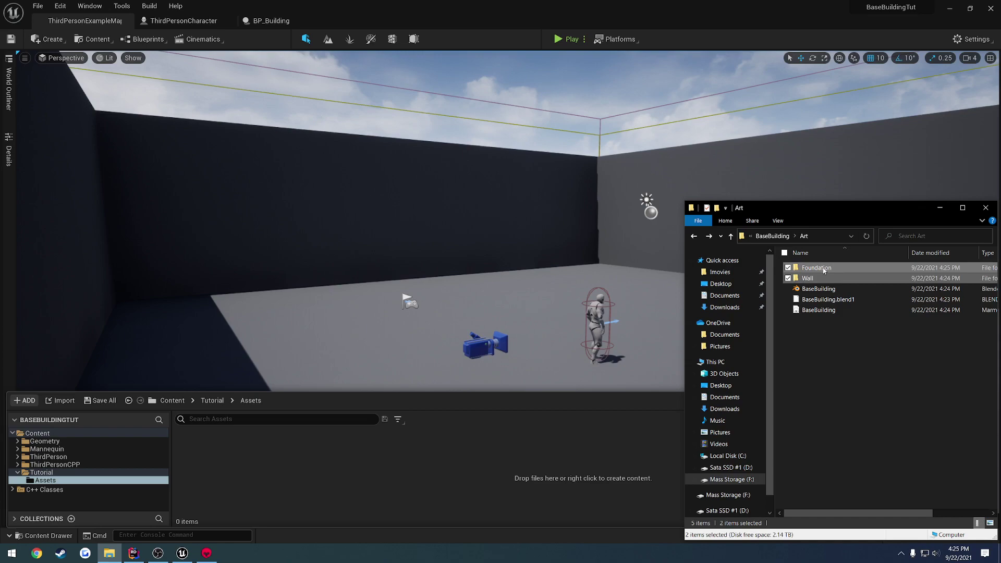
pyautogui.moveTo(824, 269); pyautogui.dragTo(338, 443)
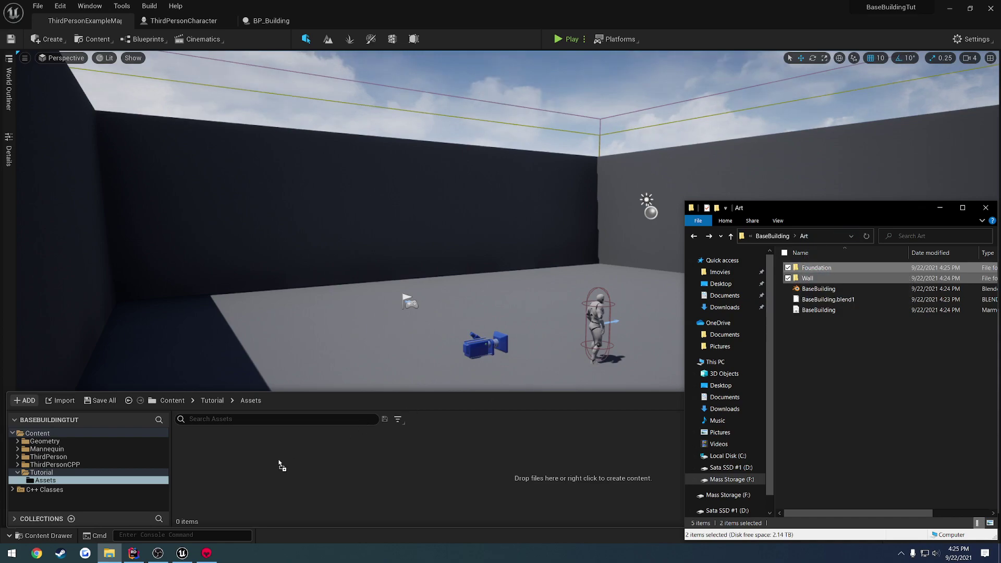
pyautogui.moveTo(279, 463); pyautogui.dragTo(316, 458)
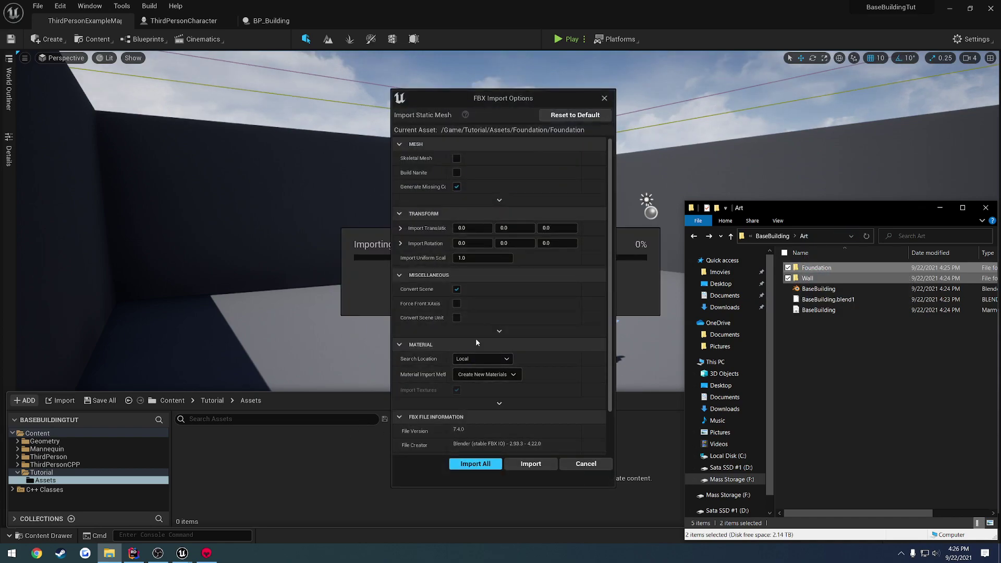
pyautogui.click(476, 464)
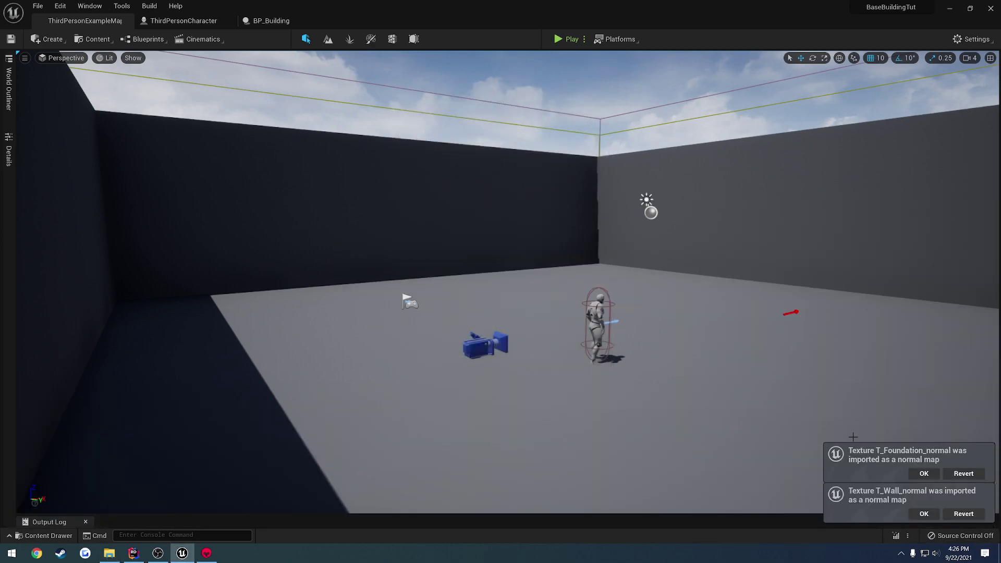
pyautogui.click(930, 474)
pyautogui.click(923, 513)
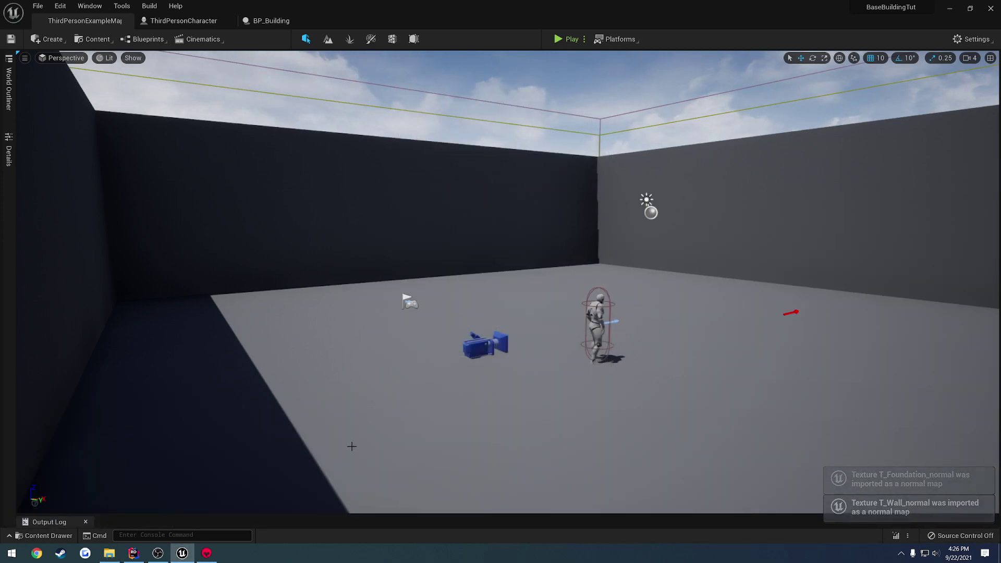
# Open the Foundation static mesh from Assets, dock its editor in the main window and close the character and BP_Building editors.
pyautogui.moveTo(351, 446); pyautogui.dragTo(326, 446, button='right')
pyautogui.hotkey('ctrl', 'space')
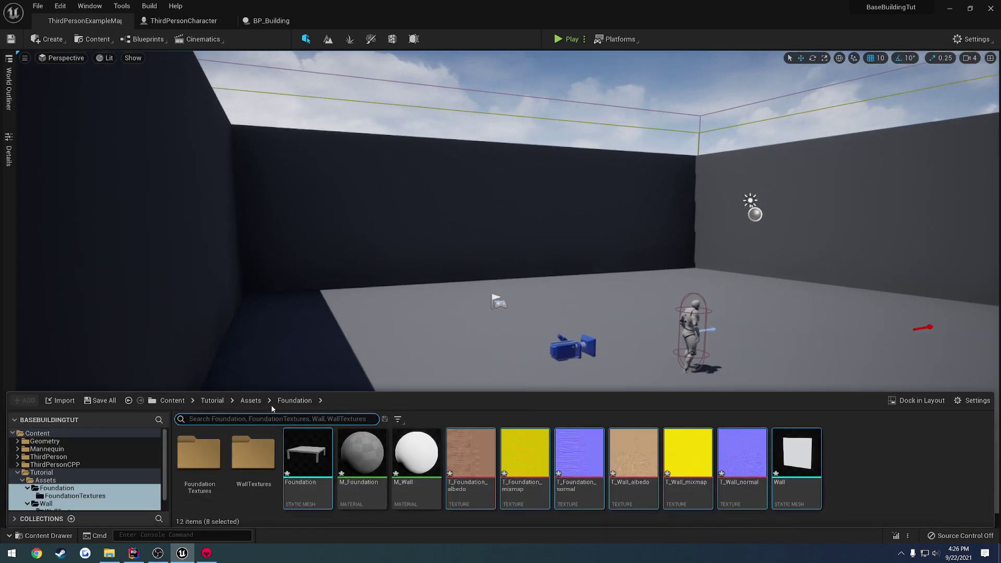
pyautogui.click(251, 400)
pyautogui.doubleClick(200, 454)
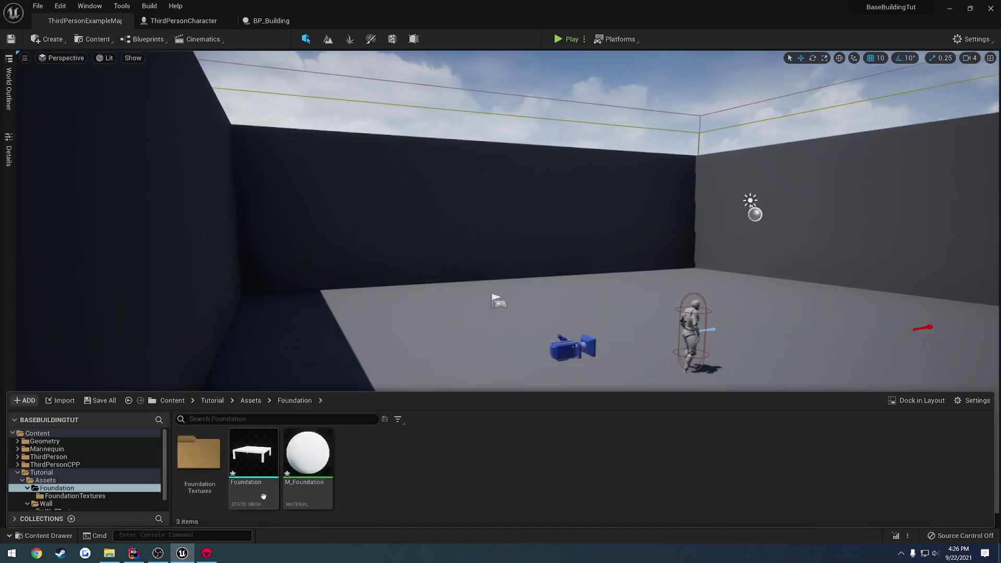
pyautogui.doubleClick(253, 459)
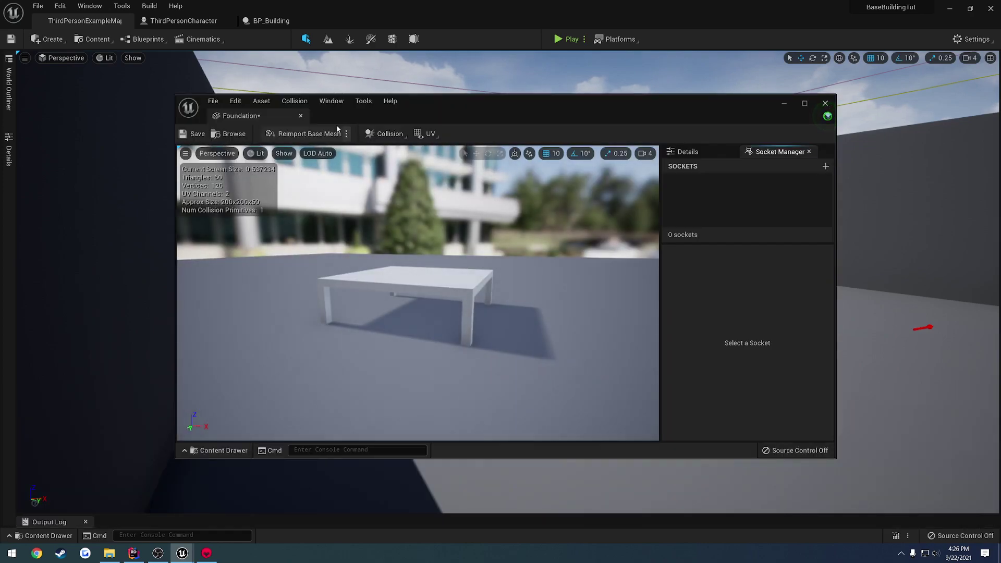
pyautogui.moveTo(240, 115); pyautogui.dragTo(340, 20)
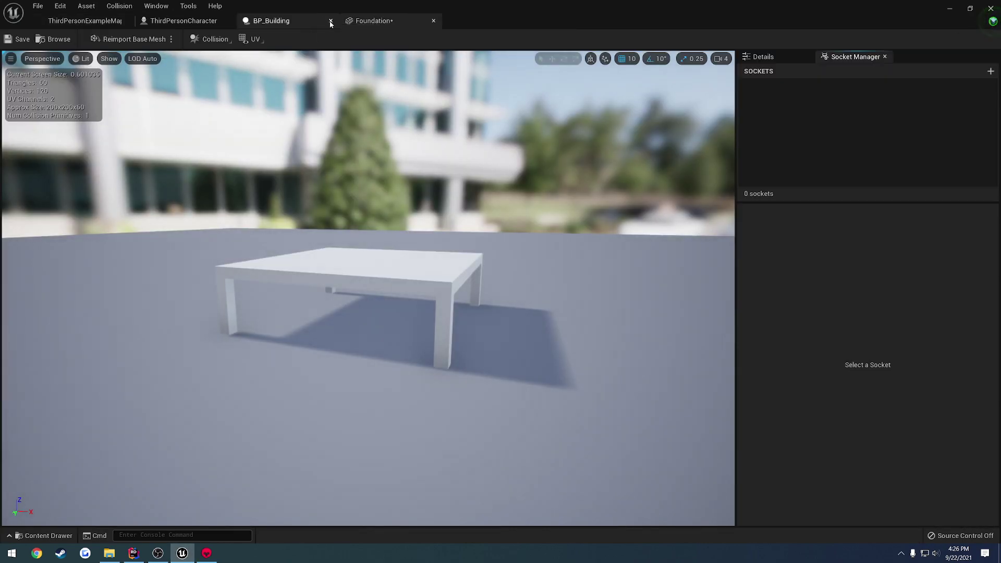
pyautogui.click(330, 22)
# Display the Foundation mesh's simple collision to check it, and close the mesh editor.
pyautogui.click(211, 40)
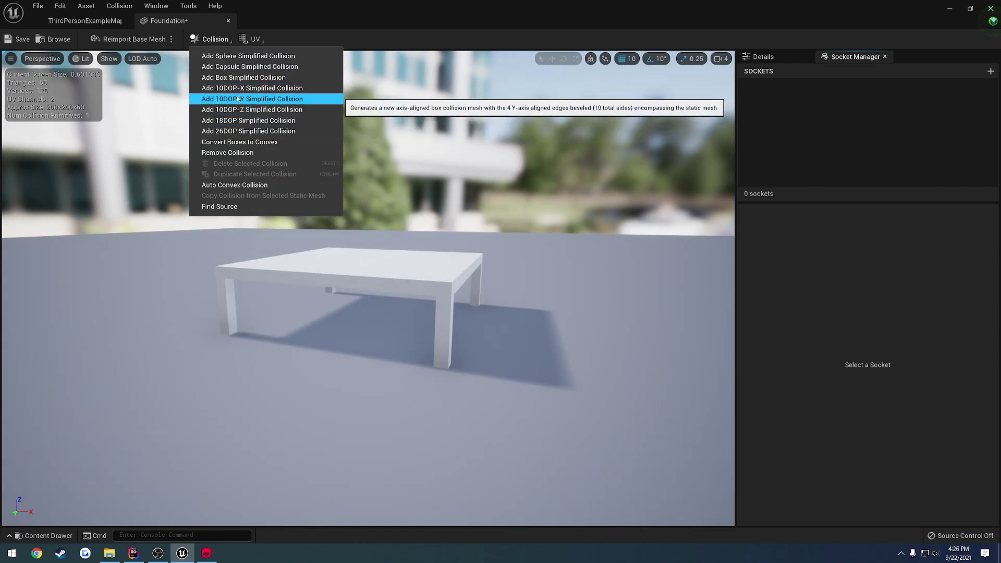
pyautogui.click(110, 59)
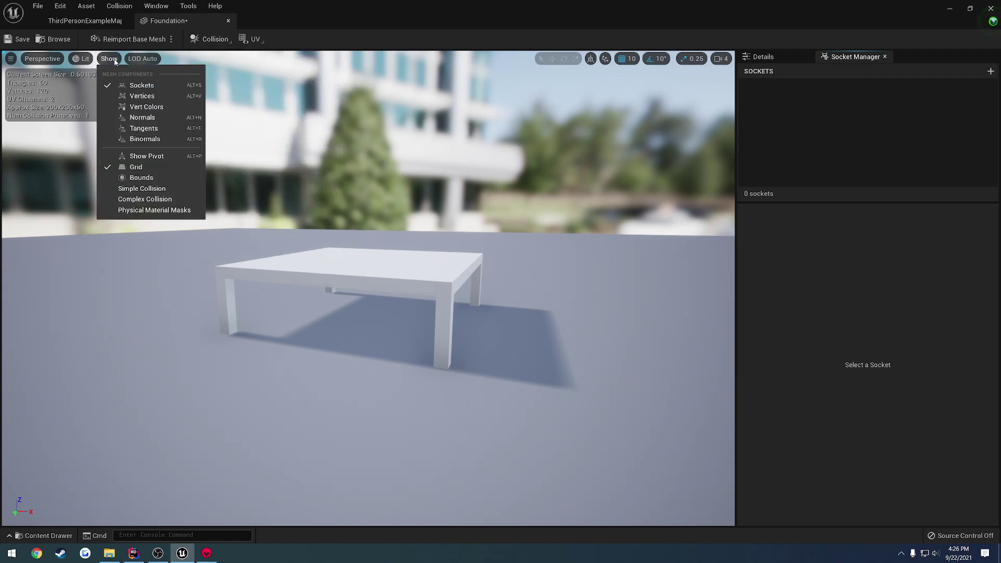
pyautogui.click(142, 189)
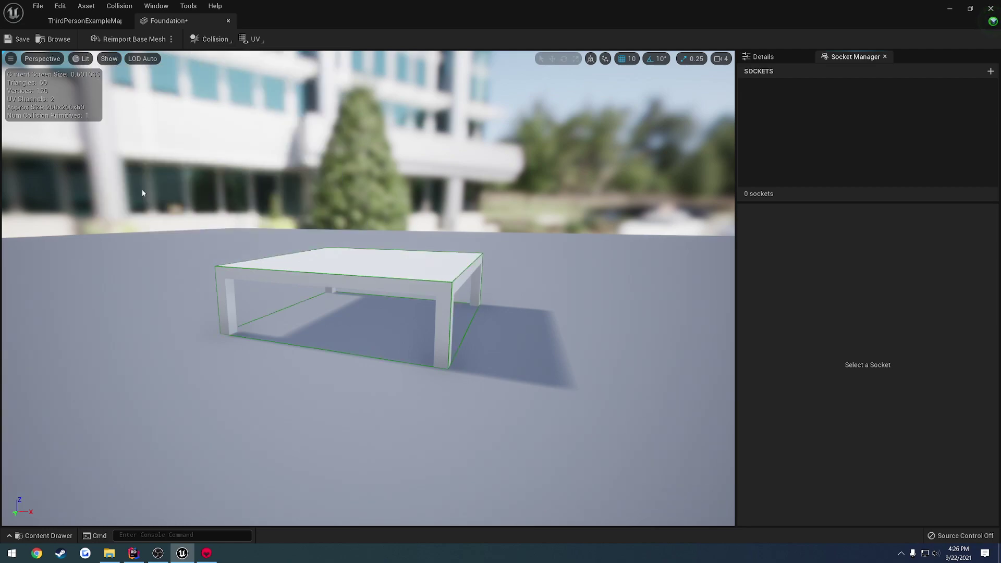
pyautogui.click(228, 20)
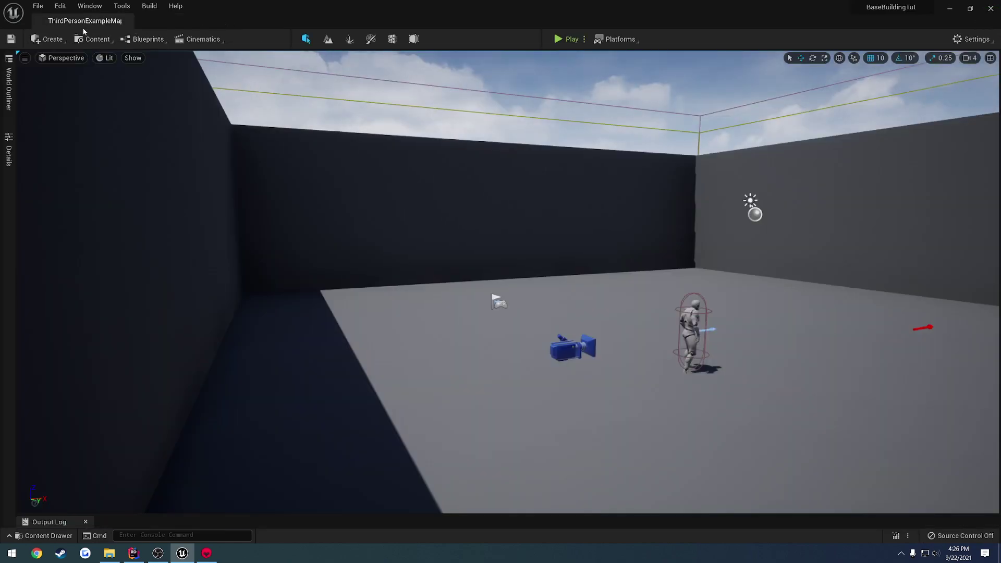
# Open the Wall static mesh from the Wall folder and dock its editor in the main window.
pyautogui.hotkey('ctrl', 'space')
pyautogui.click(46, 504)
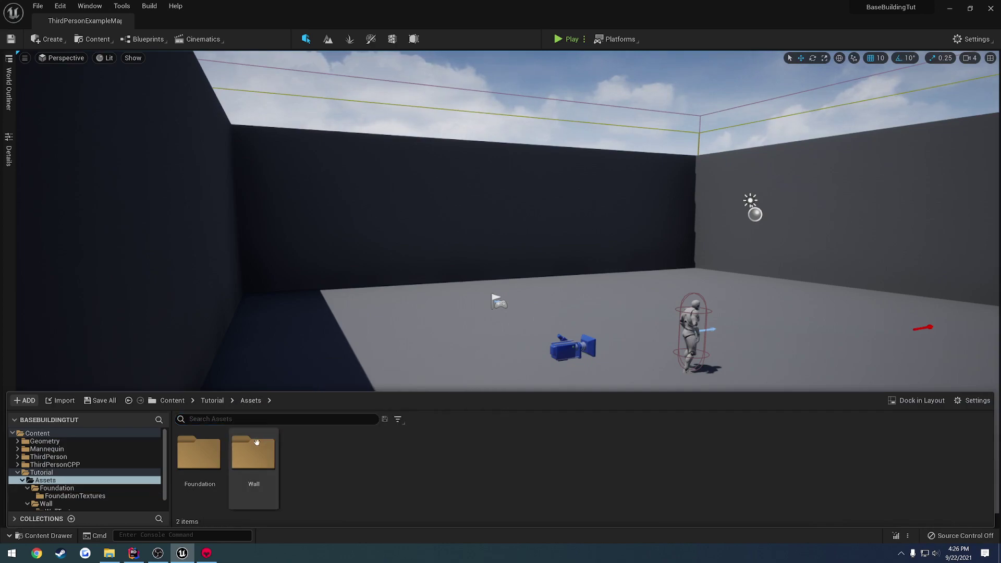
pyautogui.click(310, 449)
pyautogui.doubleClick(310, 449)
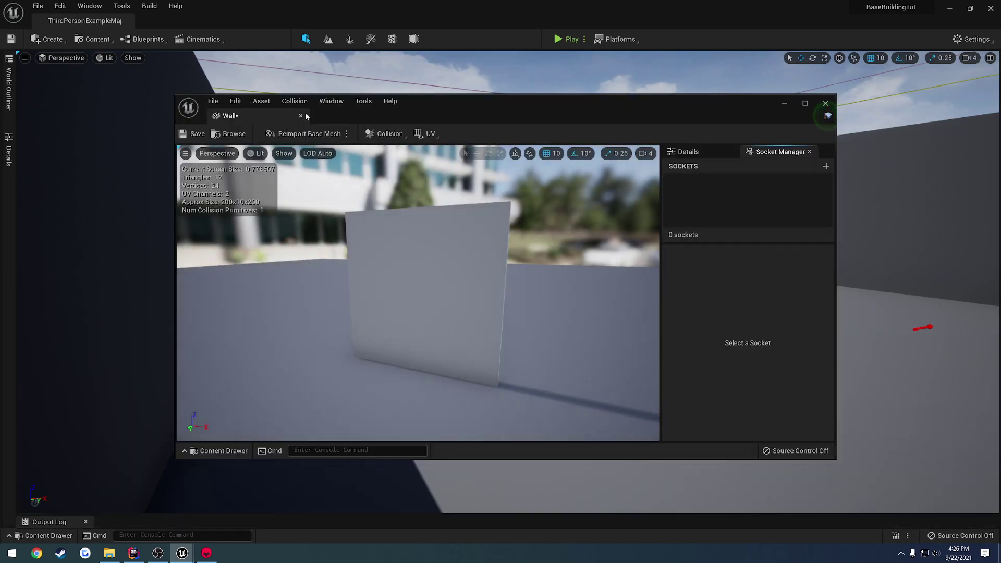
pyautogui.moveTo(305, 112); pyautogui.dragTo(179, 18)
# Display the Wall mesh's simple collision, examine it from the side and close the mesh editor.
pyautogui.click(111, 58)
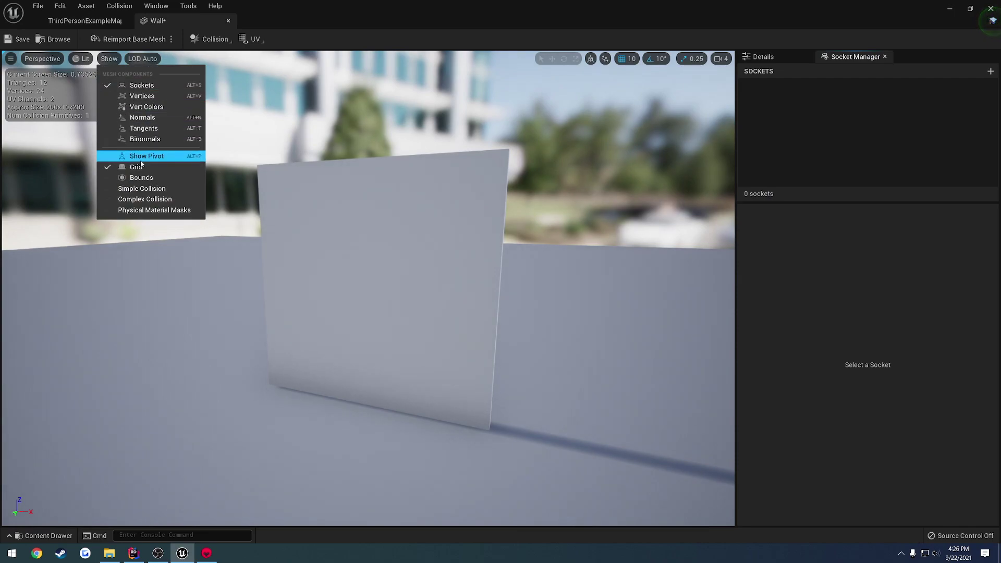
pyautogui.click(146, 193)
pyautogui.moveTo(147, 191); pyautogui.dragTo(37, 194, button='right')
pyautogui.press('d')
pyautogui.press('a')
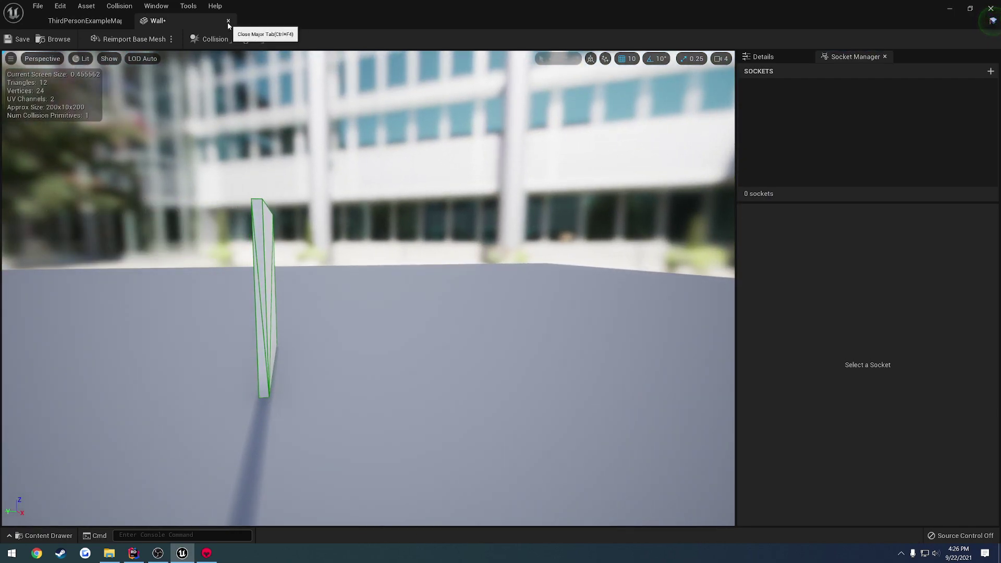
pyautogui.click(227, 21)
# Open the M_Foundation material from Assets' Foundation folder and dock its editor in the main window.
pyautogui.hotkey('ctrl', 'space')
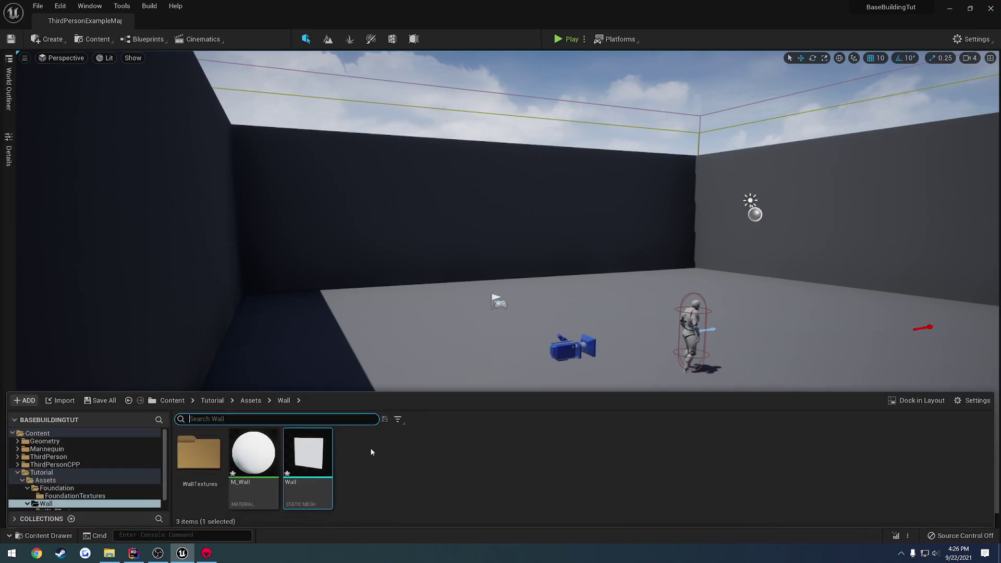
pyautogui.click(250, 400)
pyautogui.doubleClick(198, 453)
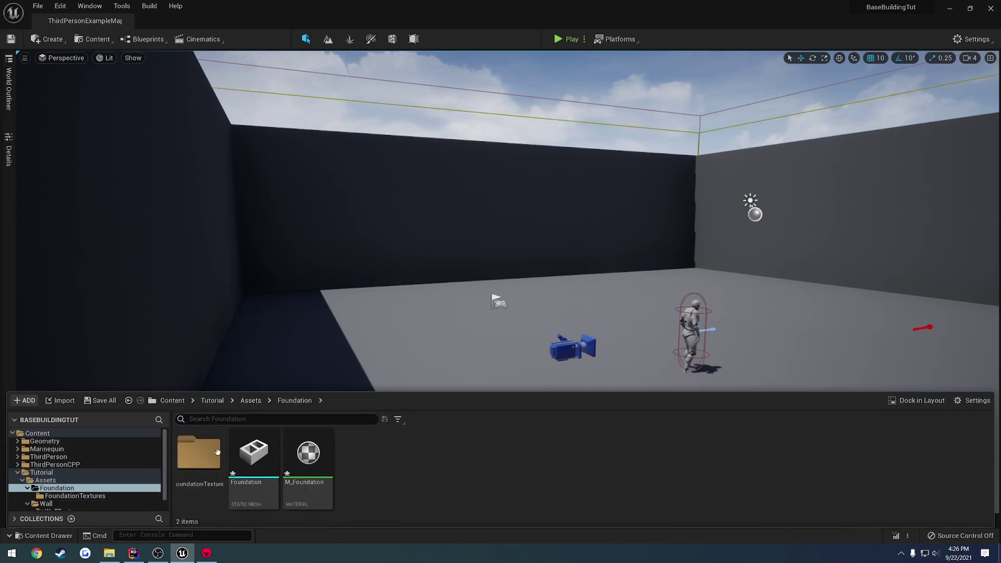
pyautogui.doubleClick(313, 456)
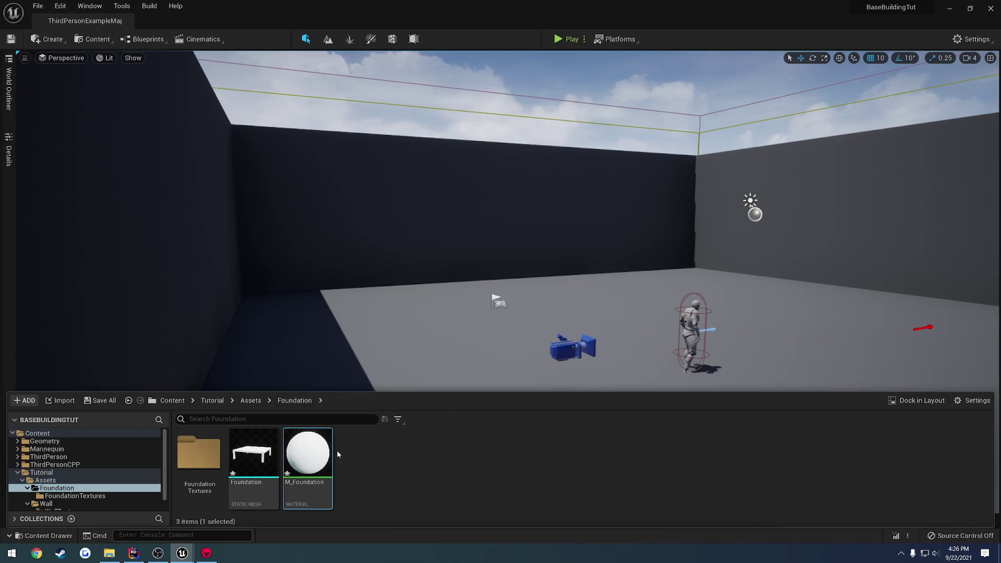
pyautogui.moveTo(339, 119); pyautogui.dragTo(181, 29)
# Open T_Foundation_mixmap from the FoundationTextures folder, disable its sRGB option and save the texture.
pyautogui.hotkey('ctrl', 'space')
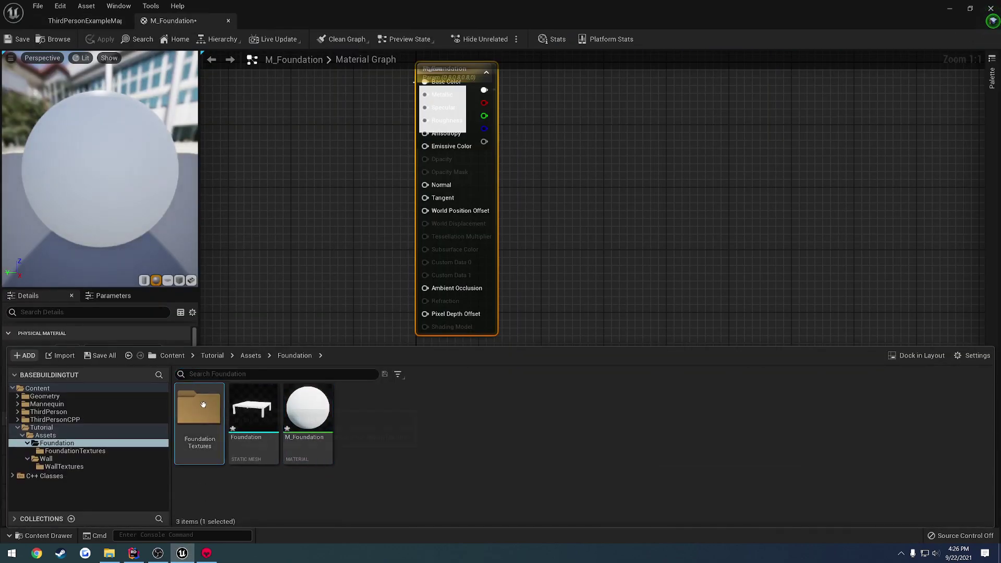
pyautogui.doubleClick(202, 412)
pyautogui.keyDown('shift'); pyautogui.click(307, 404); pyautogui.keyUp('shift')
pyautogui.moveTo(307, 404)
pyautogui.mouseDown()
pyautogui.moveTo(304, 208)
pyautogui.moveTo(307, 399)
pyautogui.mouseUp()
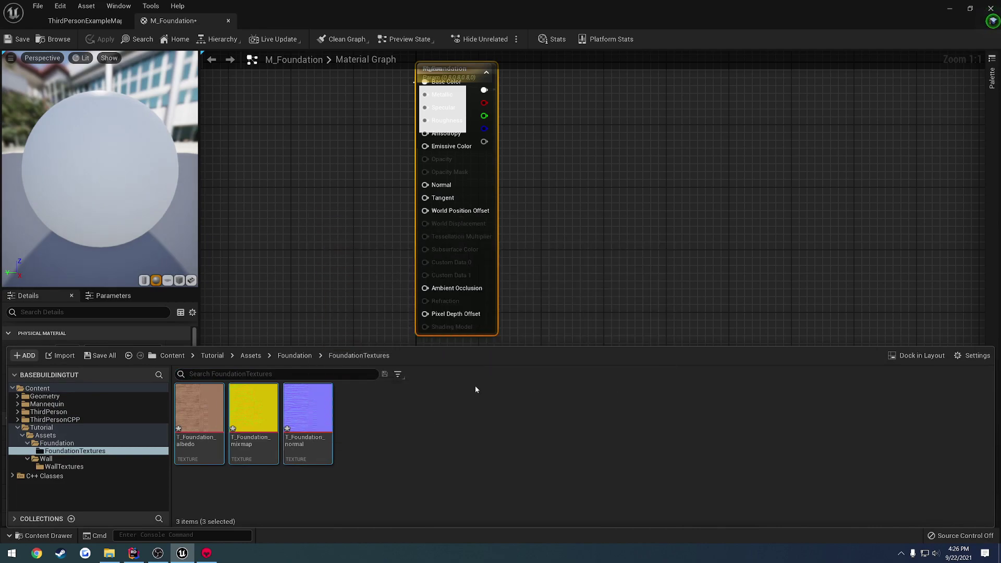
pyautogui.doubleClick(257, 415)
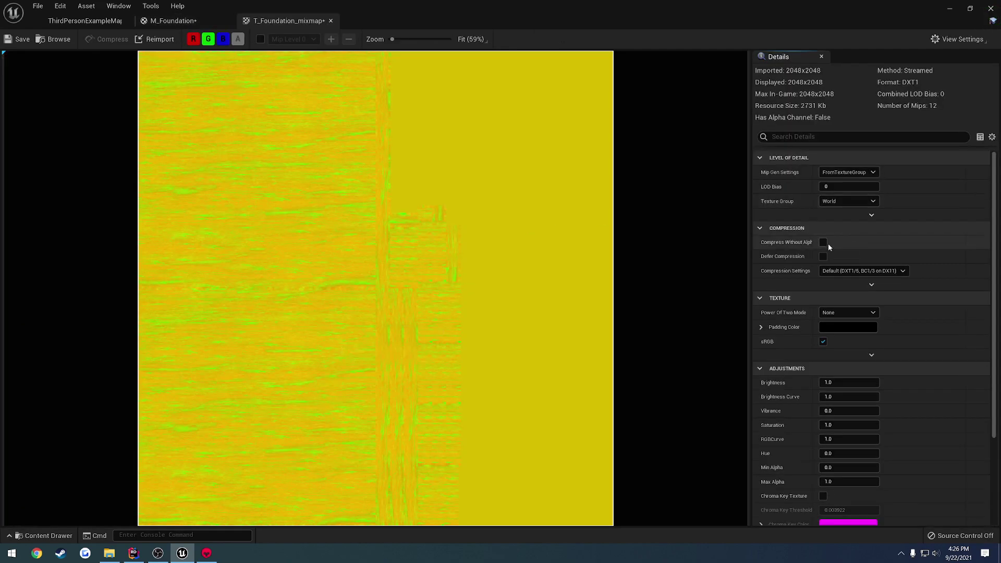
pyautogui.click(822, 342)
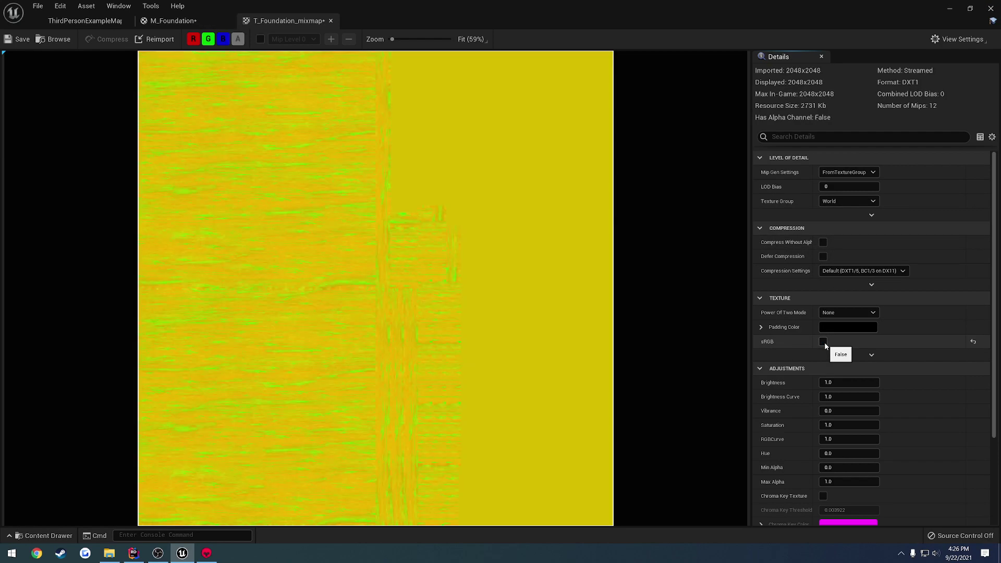
pyautogui.click(22, 40)
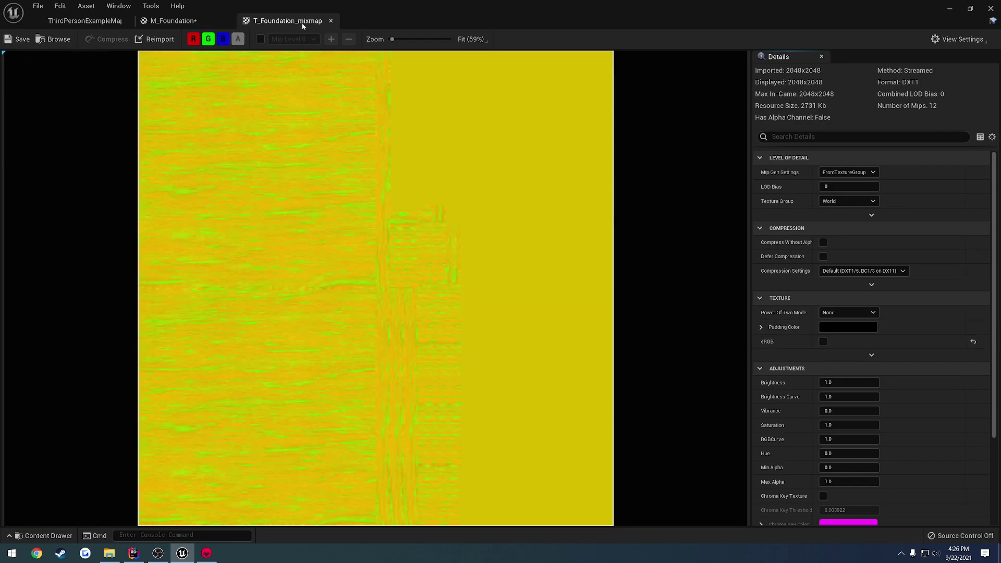
# Close the mixmap texture, move the M_Foundation result node clear of the Param node and delete Param.
pyautogui.click(331, 21)
pyautogui.moveTo(537, 159); pyautogui.dragTo(620, 159)
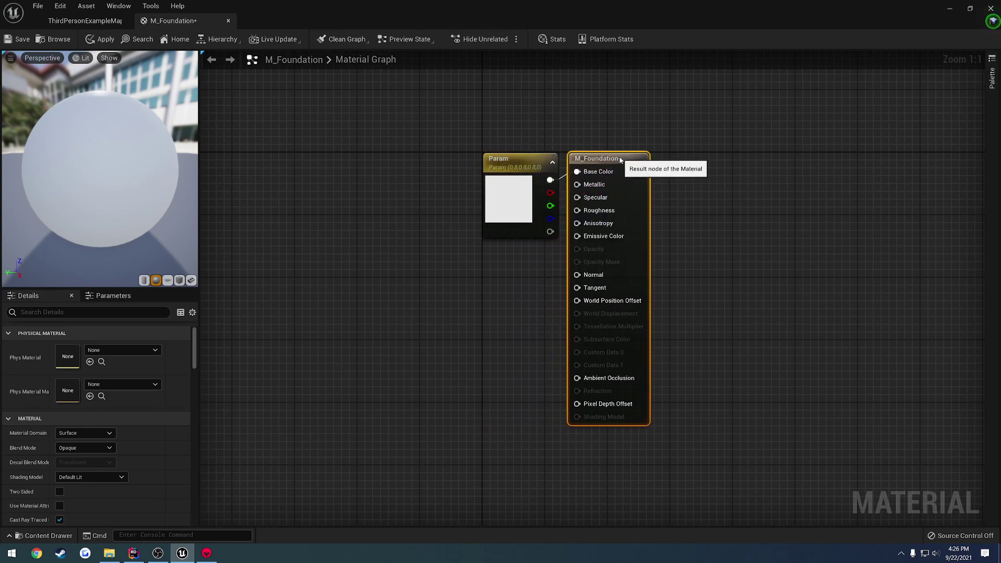
pyautogui.click(517, 165)
pyautogui.press('Delete')
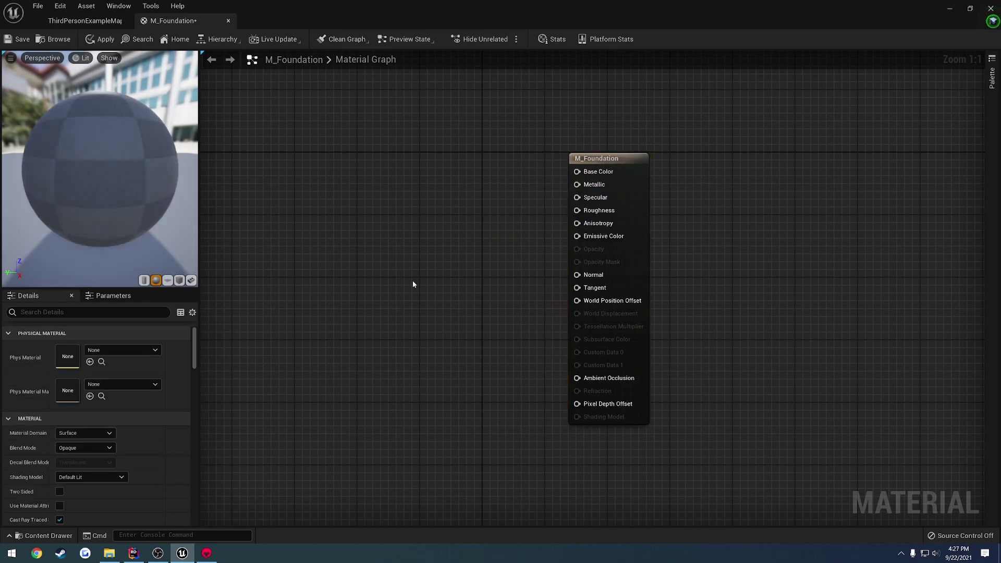
# Add the three Foundation textures to the M_Foundation graph and stack them in a column: albedo, normal, mixmap.
pyautogui.hotkey('ctrl', 'space')
pyautogui.keyDown('shift'); pyautogui.click(292, 425); pyautogui.keyUp('shift')
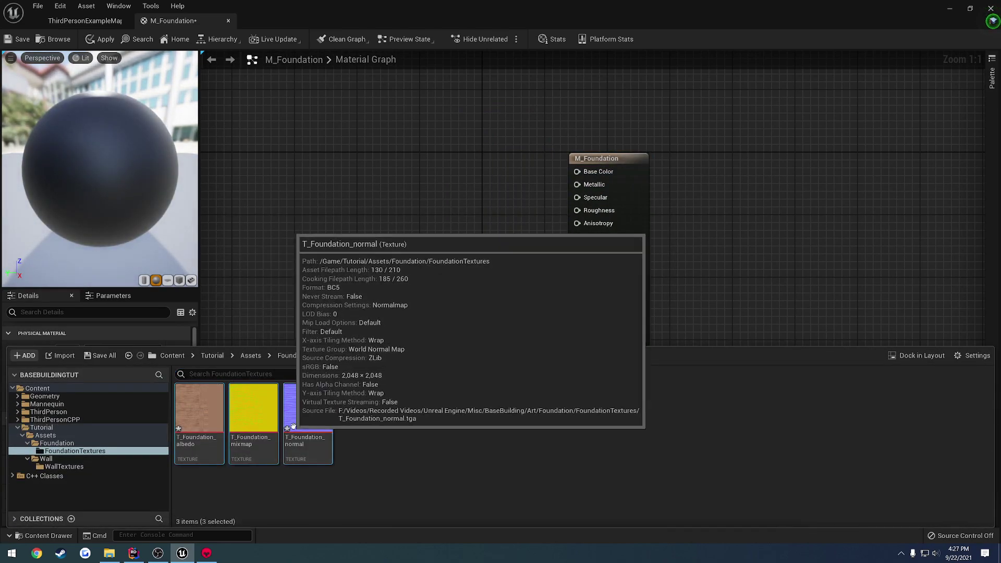
pyautogui.moveTo(292, 425); pyautogui.dragTo(442, 192)
pyautogui.moveTo(499, 317); pyautogui.dragTo(337, 285)
pyautogui.moveTo(498, 287); pyautogui.dragTo(350, 381)
pyautogui.moveTo(471, 266); pyautogui.dragTo(416, 204)
pyautogui.hotkey('ctrl', 'a')
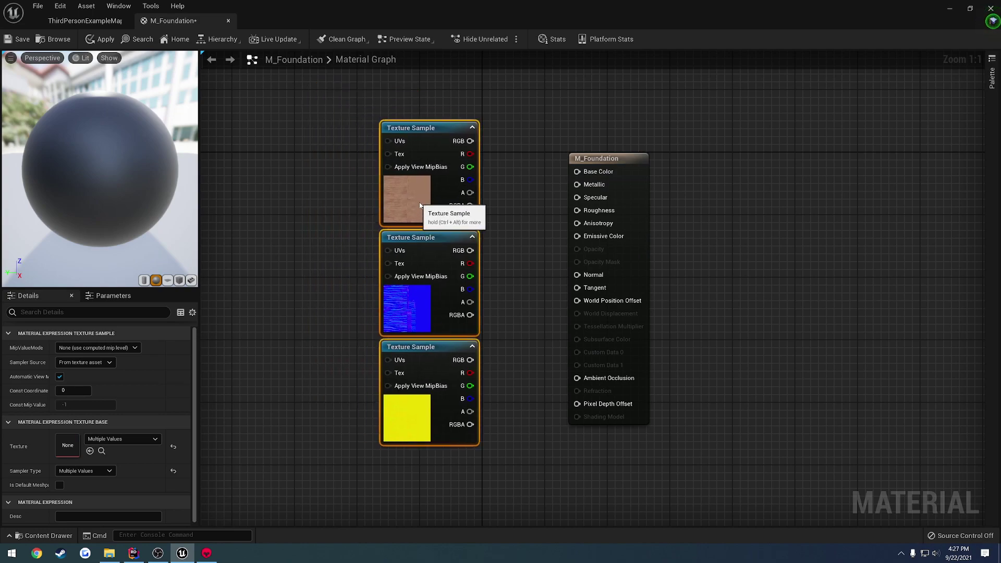
pyautogui.click(516, 209)
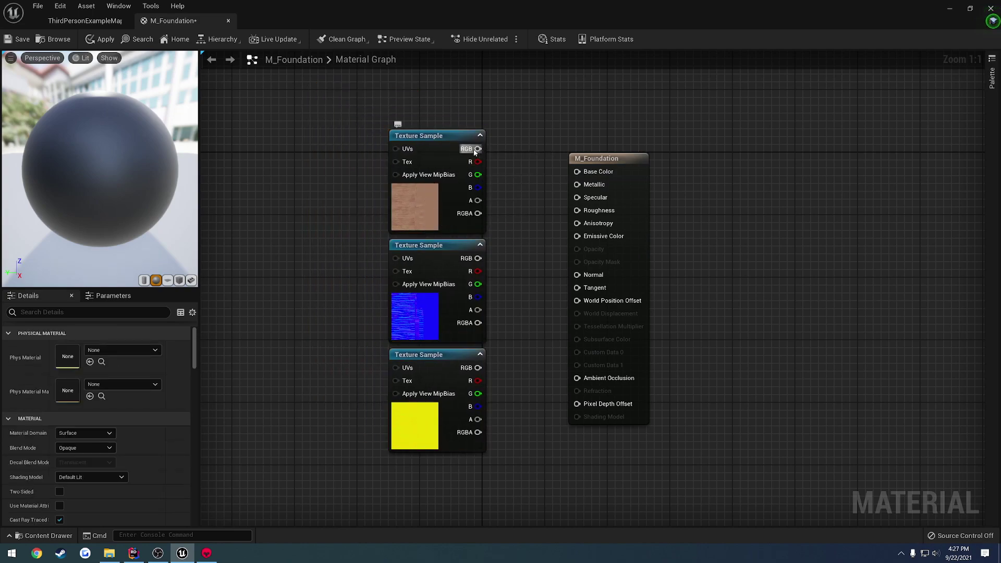
# Connect albedo to Base Color, normal to Normal, and mixmap R, G, B to Ambient Occlusion, Roughness, Metallic; save and close M_Foundation.
pyautogui.moveTo(600, 173); pyautogui.dragTo(600, 173)
pyautogui.moveTo(478, 258); pyautogui.dragTo(589, 276)
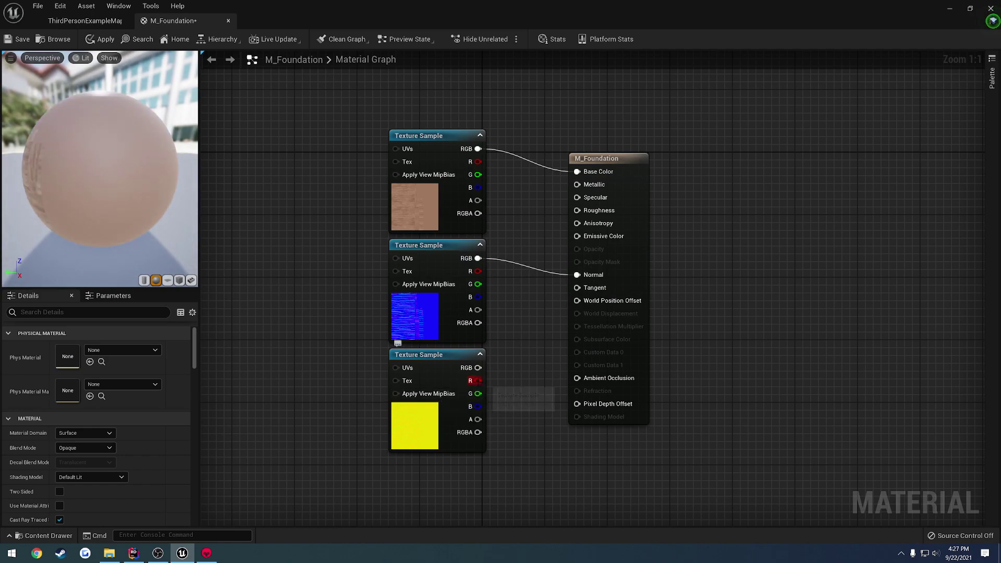
pyautogui.moveTo(609, 374); pyautogui.dragTo(604, 378)
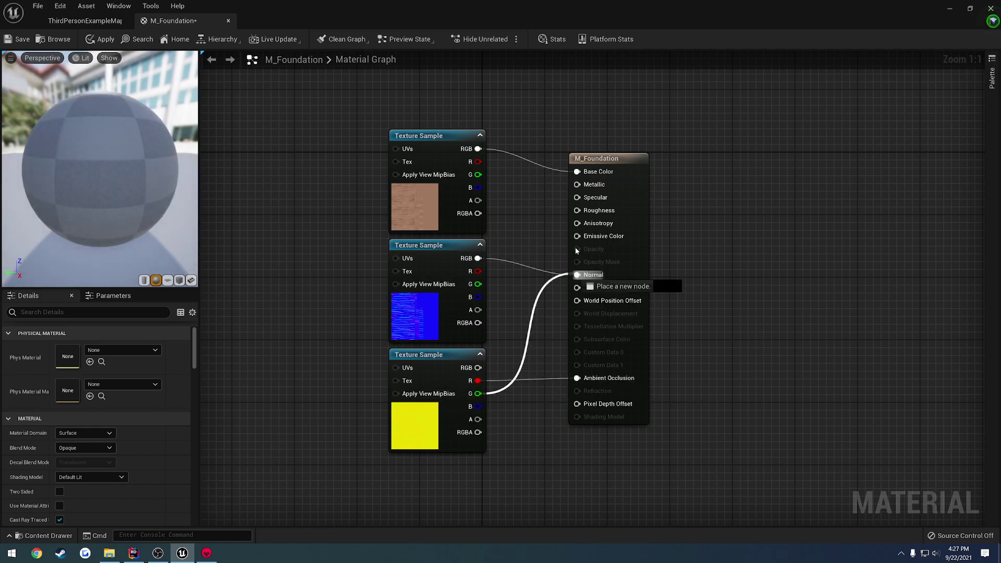
pyautogui.moveTo(576, 251); pyautogui.dragTo(474, 407)
pyautogui.hotkey('ctrl', 's')
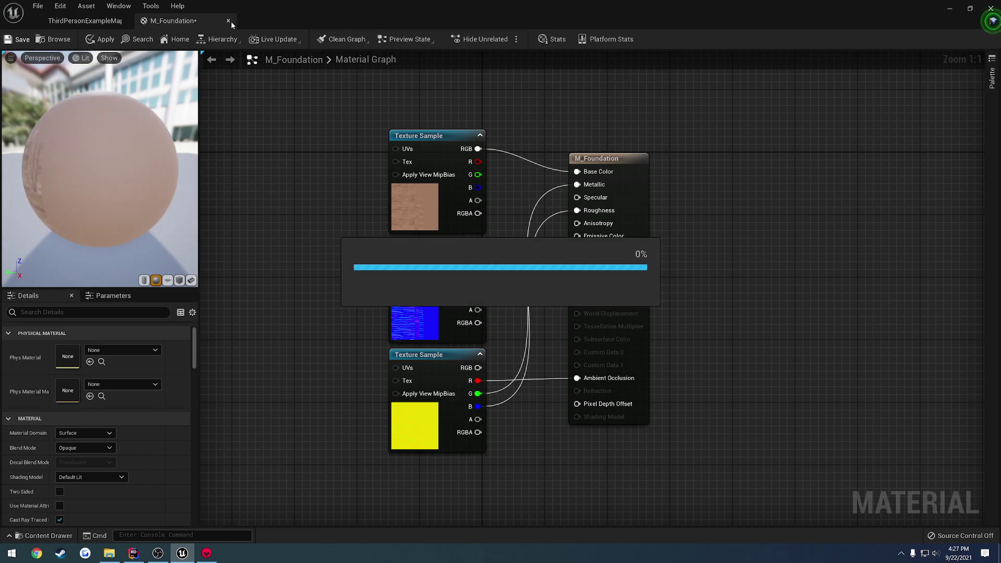
pyautogui.click(228, 20)
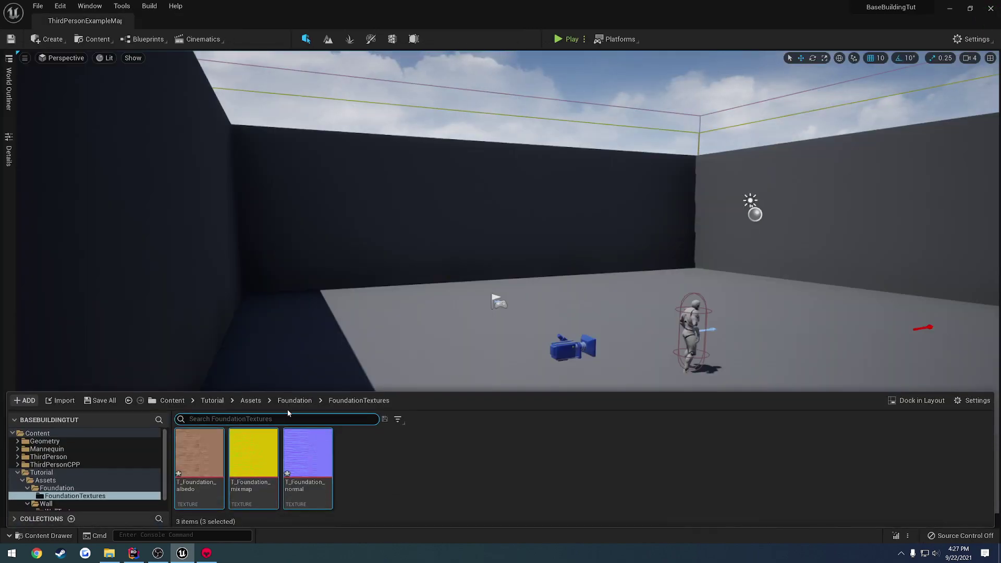
# Open the M_Wall material from Assets' Wall folder.
pyautogui.click(287, 409)
pyautogui.click(249, 402)
pyautogui.click(264, 455)
pyautogui.doubleClick(265, 454)
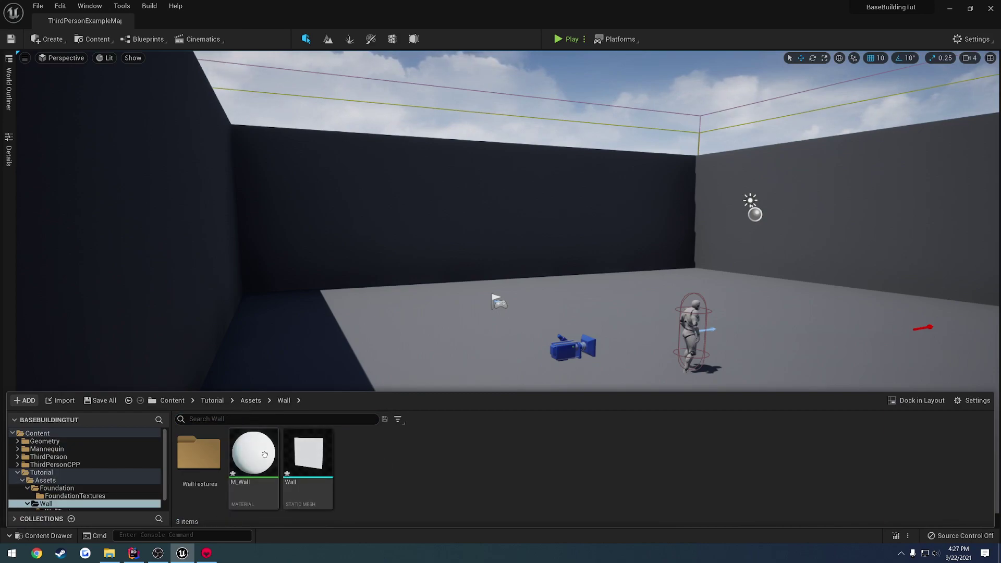
pyautogui.doubleClick(256, 452)
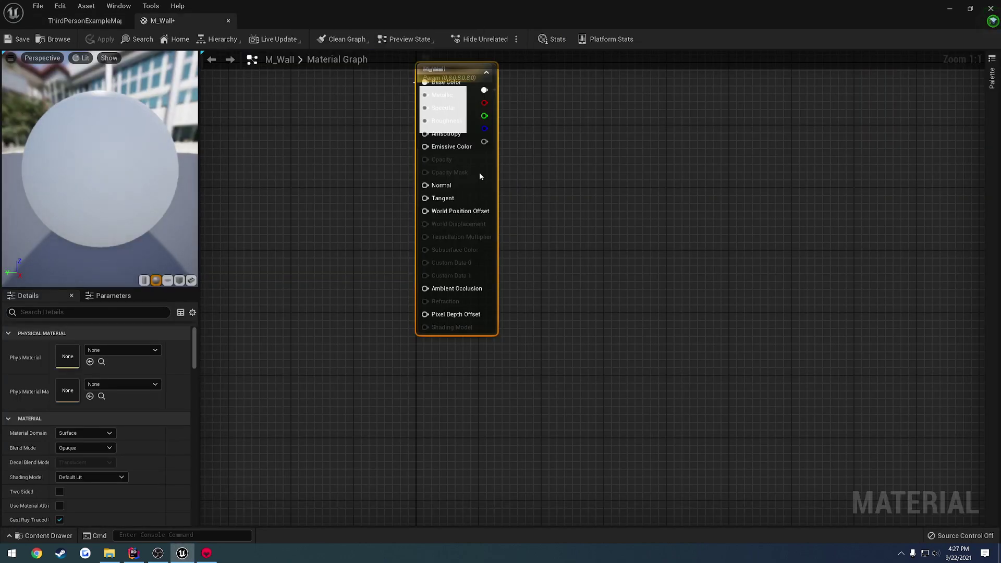
# Move the M_Wall result node clear of the Param node and delete Param.
pyautogui.moveTo(479, 176); pyautogui.dragTo(579, 171)
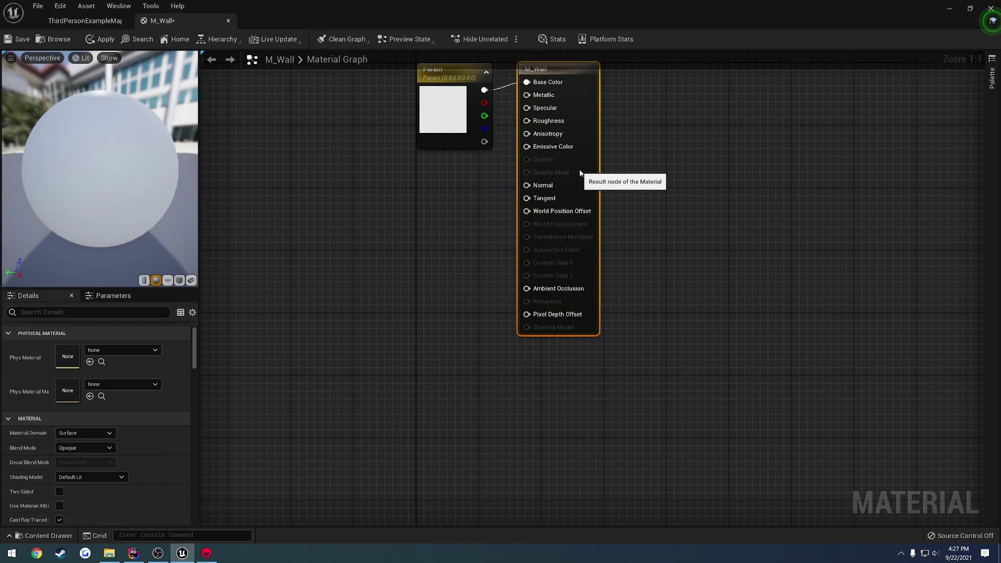
pyautogui.moveTo(530, 169); pyautogui.dragTo(584, 284, button='right')
pyautogui.click(496, 224)
pyautogui.press('Delete')
# Open T_Wall_mixmap from the WallTextures folder, disable its sRGB option, save the texture and close it.
pyautogui.hotkey('ctrl', 'space')
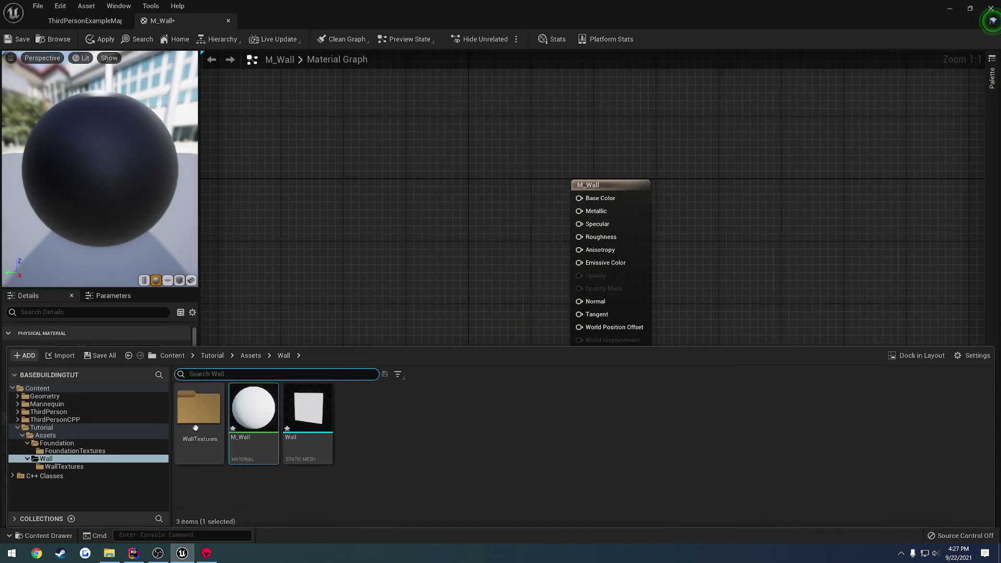
pyautogui.doubleClick(199, 407)
pyautogui.doubleClick(253, 415)
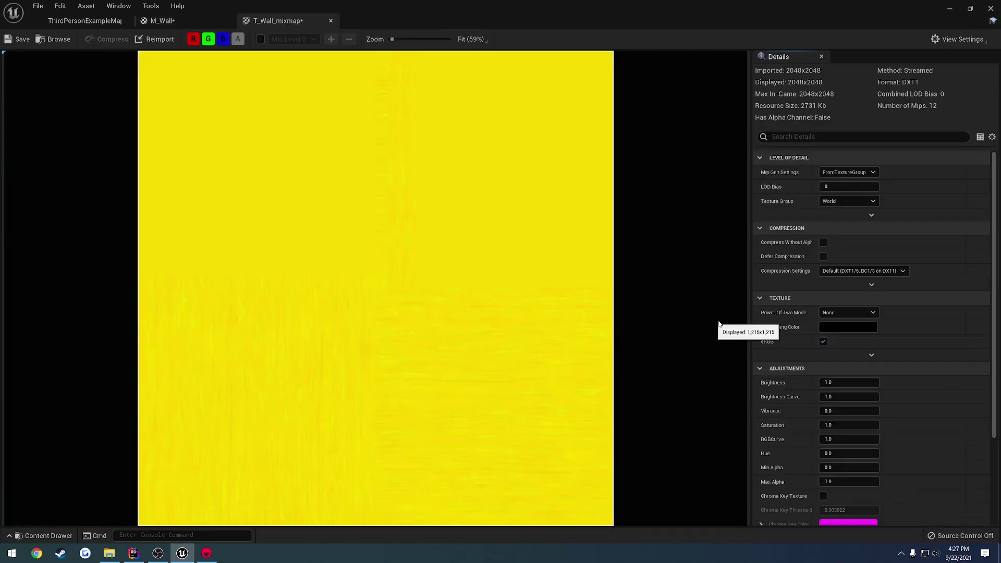
pyautogui.click(822, 341)
pyautogui.click(19, 44)
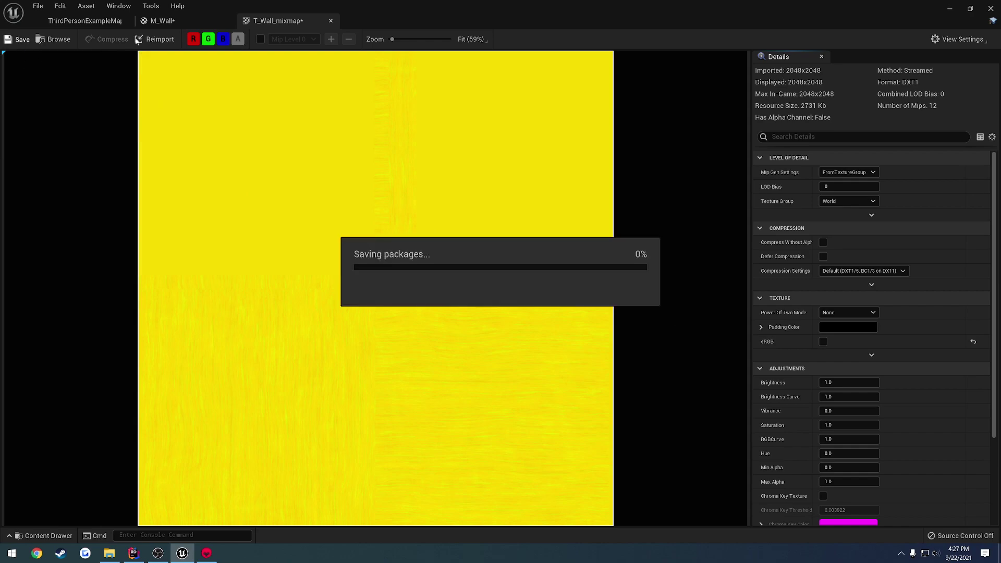
pyautogui.click(331, 20)
# Add the three Wall textures to the M_Wall graph and stack them beside the result node: albedo, normal, mixmap.
pyautogui.hotkey('ctrl', 'space')
pyautogui.click(210, 408)
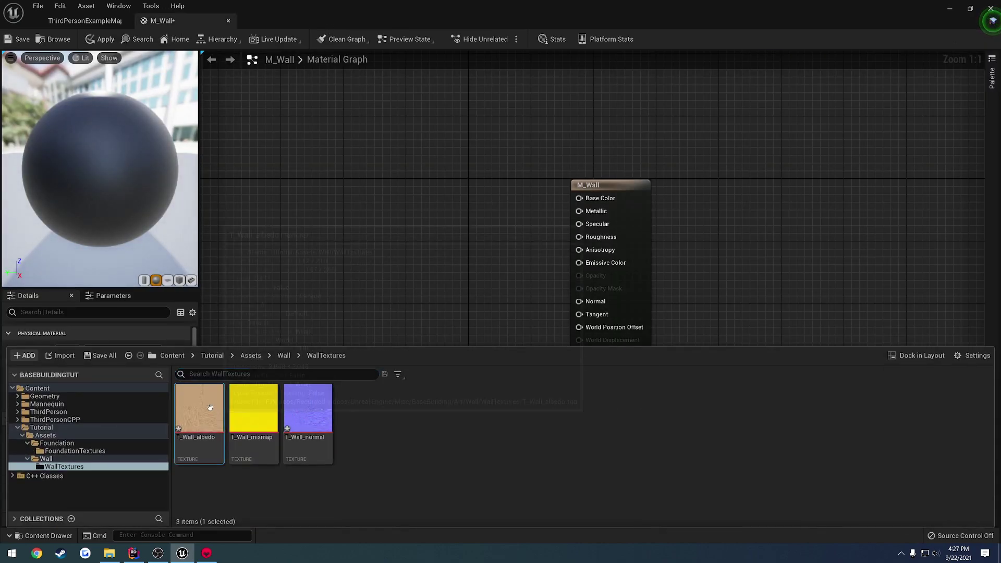
pyautogui.keyDown('shift'); pyautogui.click(304, 428); pyautogui.keyUp('shift')
pyautogui.moveTo(304, 428); pyautogui.dragTo(429, 227)
pyautogui.moveTo(490, 355); pyautogui.dragTo(320, 325)
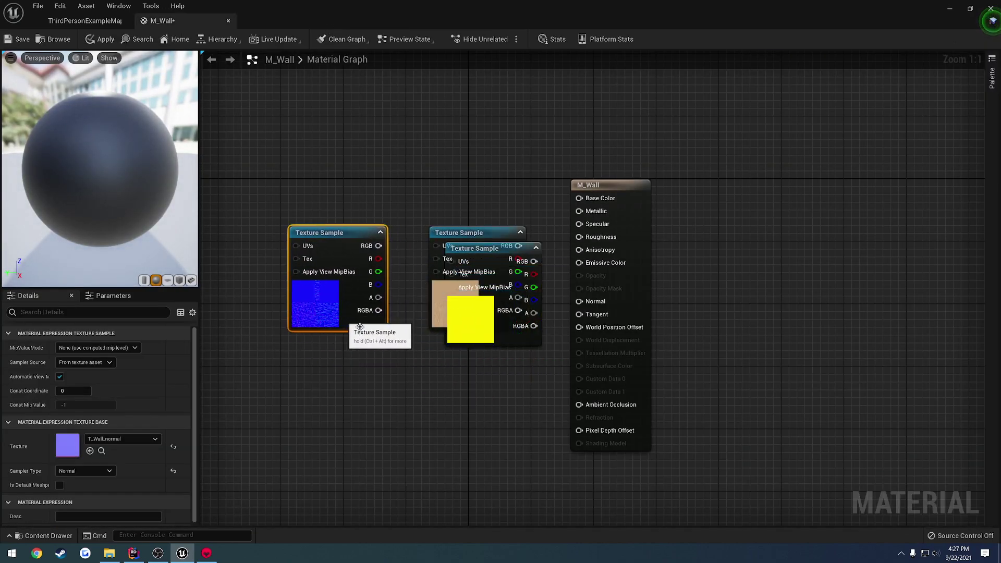
pyautogui.moveTo(459, 333); pyautogui.dragTo(301, 427)
pyautogui.moveTo(449, 312); pyautogui.dragTo(309, 202)
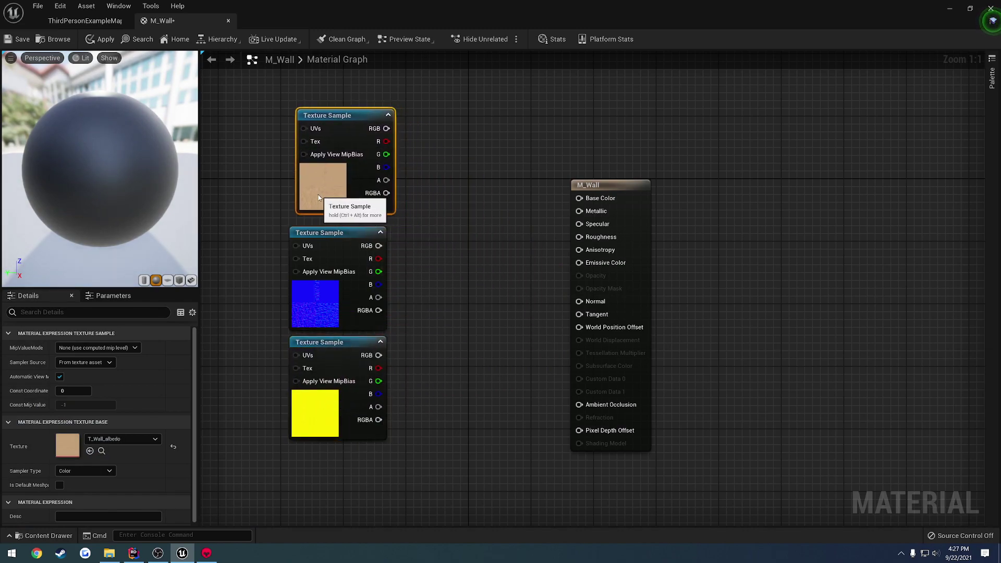
pyautogui.moveTo(428, 257); pyautogui.dragTo(443, 217)
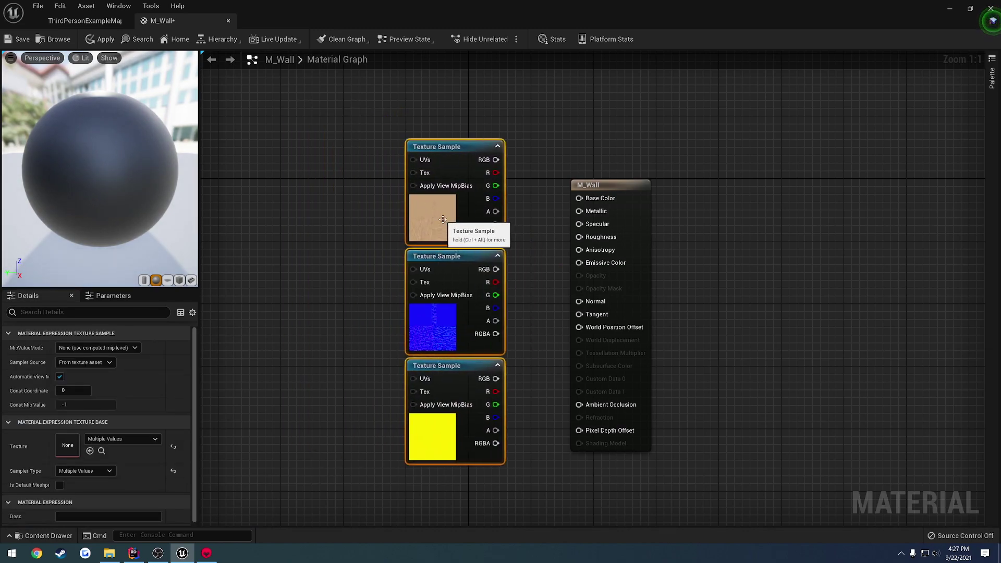
# Connect albedo to Base Color, normal to Normal, and mixmap R, G, B to Ambient Occlusion, Roughness, Metallic; save and close M_Wall.
pyautogui.moveTo(495, 160); pyautogui.dragTo(579, 198)
pyautogui.moveTo(495, 269); pyautogui.dragTo(579, 301)
pyautogui.moveTo(495, 392); pyautogui.dragTo(600, 406)
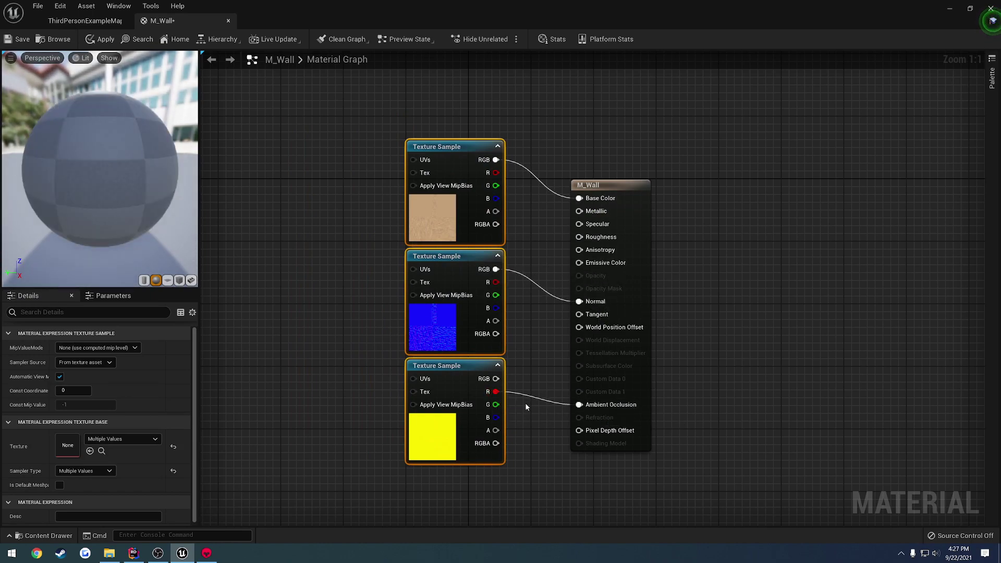
pyautogui.moveTo(494, 410); pyautogui.dragTo(579, 236)
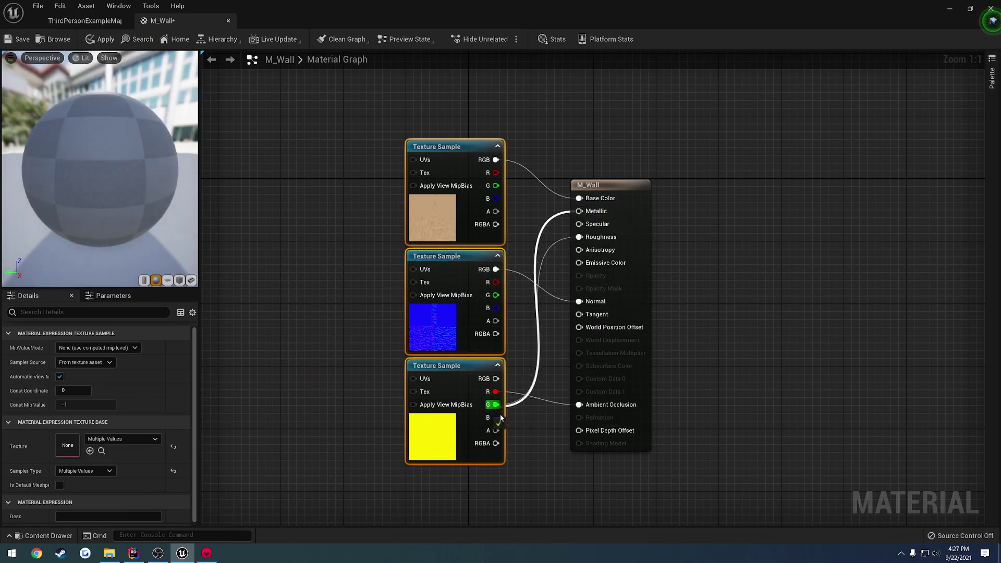
pyautogui.moveTo(499, 415); pyautogui.dragTo(493, 418)
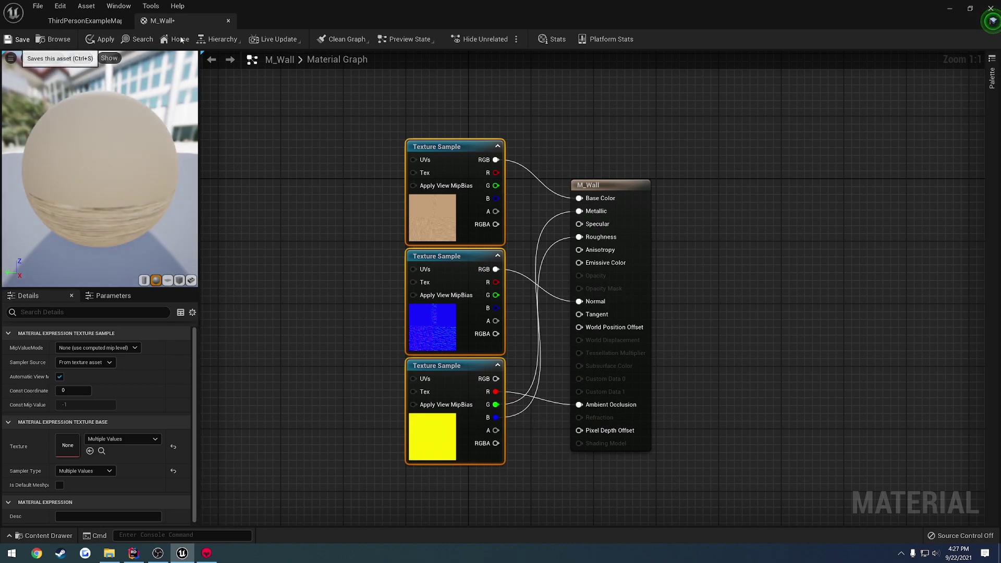
pyautogui.click(228, 22)
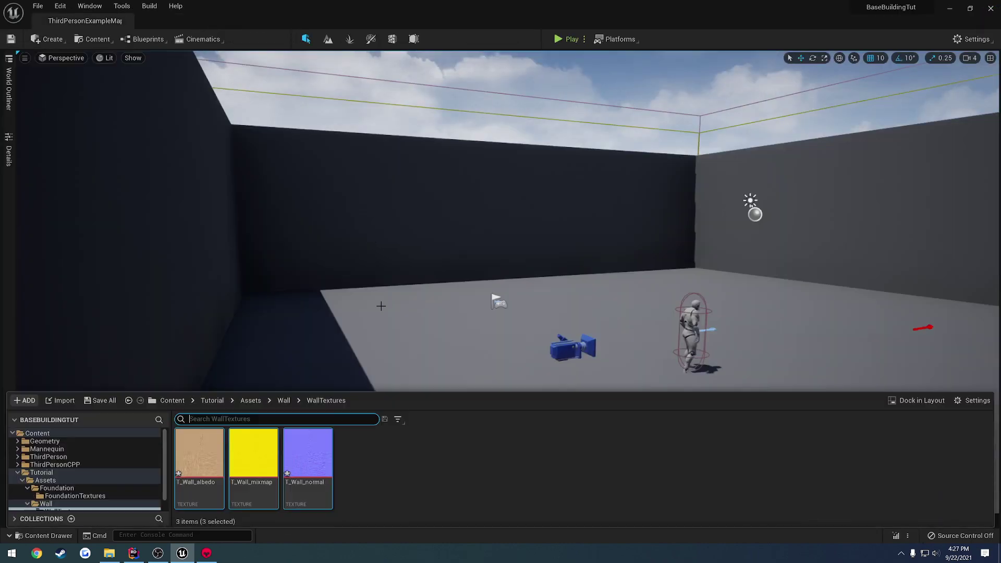
# Open the Wall static mesh from the Wall folder, check its material and close the mesh editor.
pyautogui.click(284, 400)
pyautogui.doubleClick(305, 454)
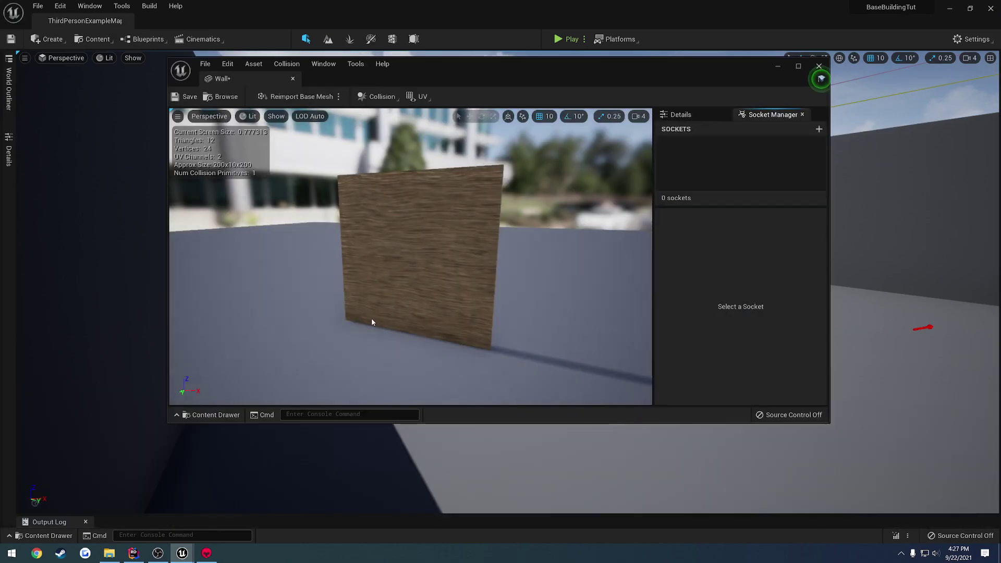
pyautogui.click(293, 78)
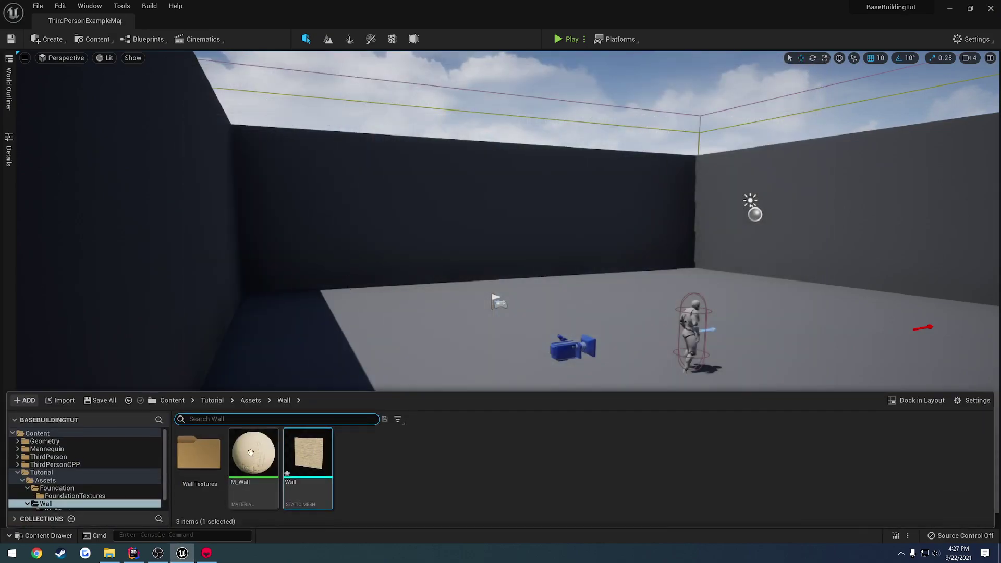
# Open the M_Foundation material from the Foundation folder, check its node connections and close it.
pyautogui.click(245, 403)
pyautogui.doubleClick(200, 454)
pyautogui.doubleClick(290, 453)
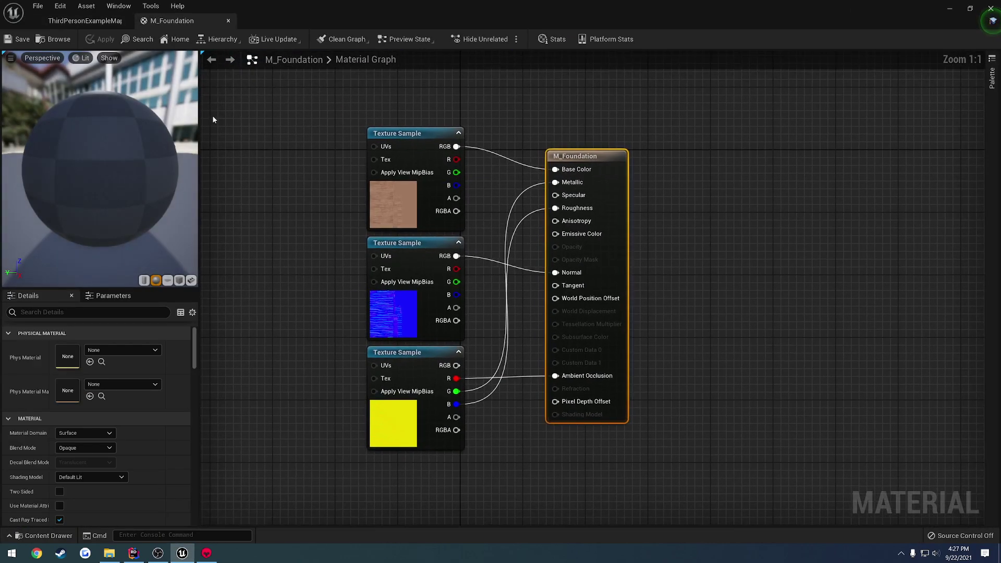
pyautogui.click(228, 24)
# Open the Foundation static mesh, examine its material on the model and close the mesh editor.
pyautogui.hotkey('ctrl', 'space')
pyautogui.doubleClick(251, 452)
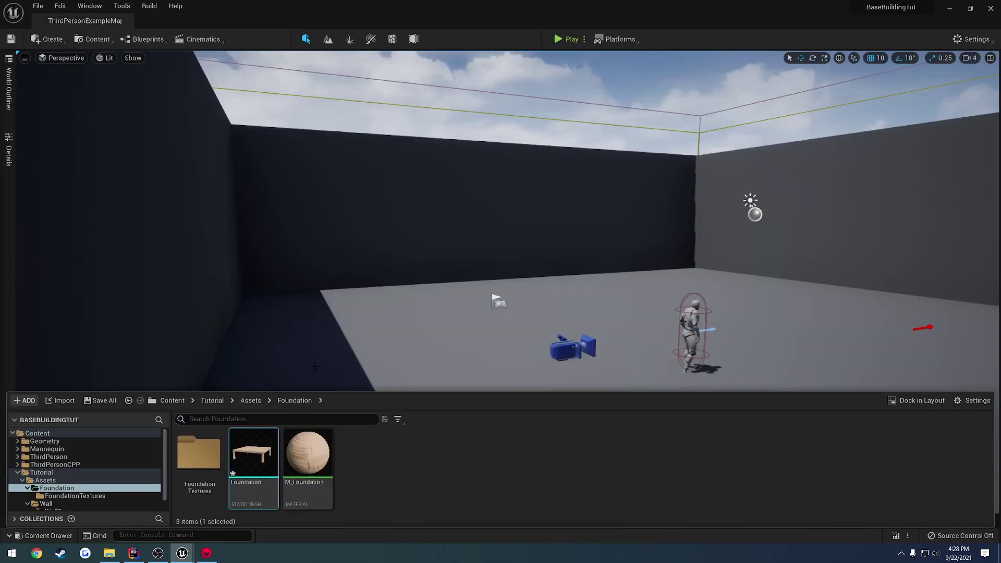
pyautogui.moveTo(352, 258); pyautogui.dragTo(349, 196)
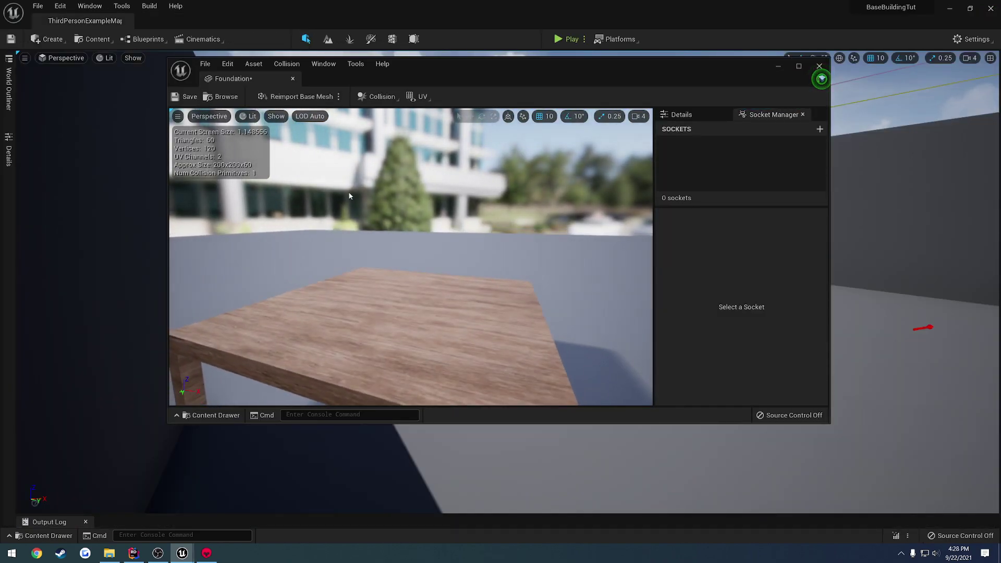
pyautogui.click(293, 80)
# Save all modified assets in the project.
pyautogui.hotkey('ctrl', 'space')
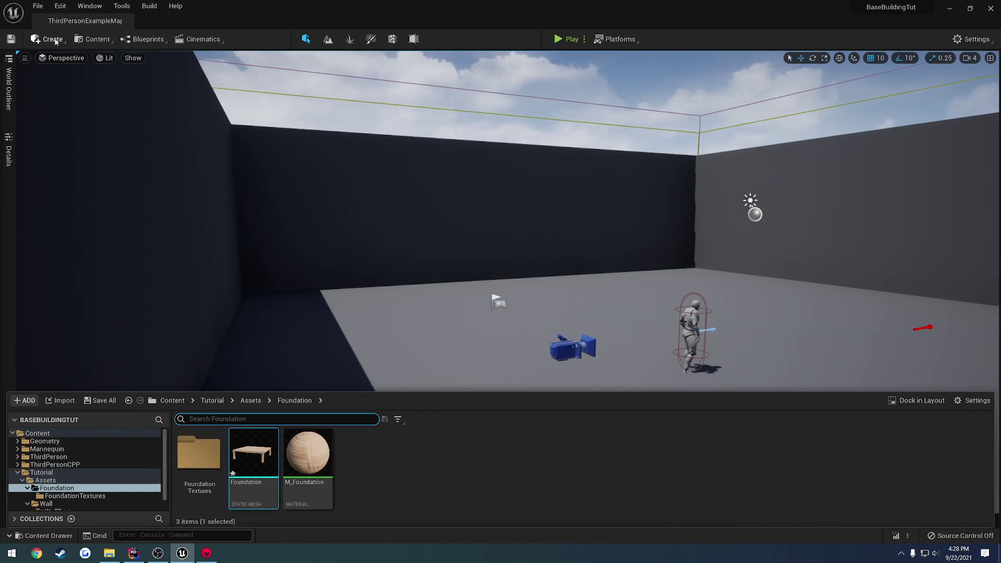
pyautogui.click(38, 6)
pyautogui.click(70, 119)
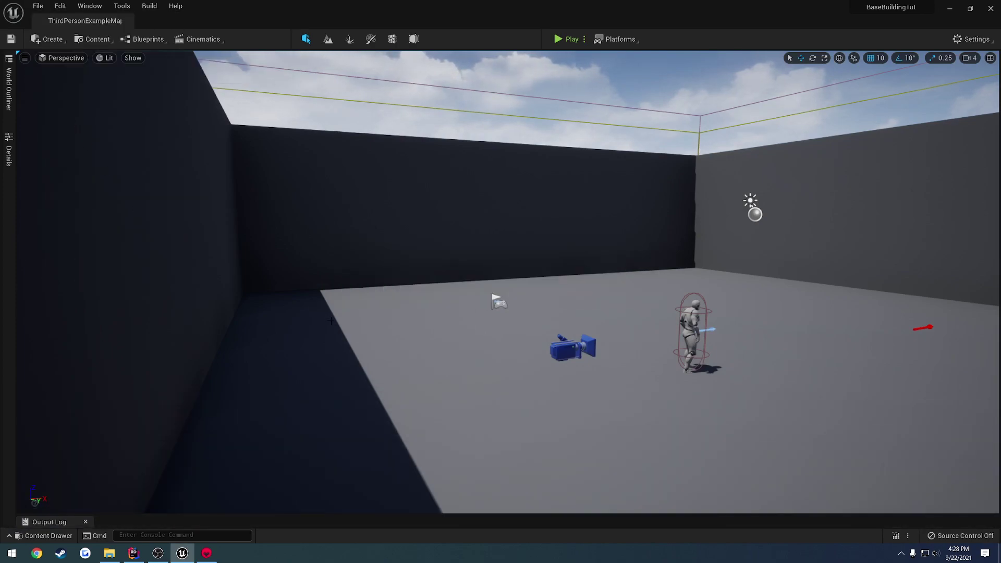
# Move the BP_Building blueprint from the Content folder into the Tutorial folder and delete the Base blueprint.
pyautogui.moveTo(324, 302); pyautogui.dragTo(396, 333, button='right')
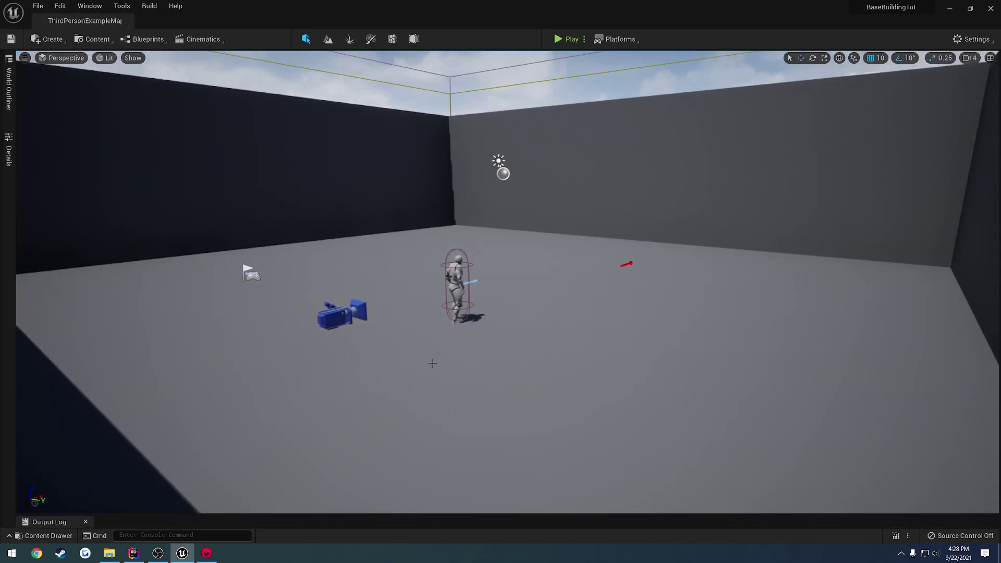
pyautogui.hotkey('ctrl', 'space')
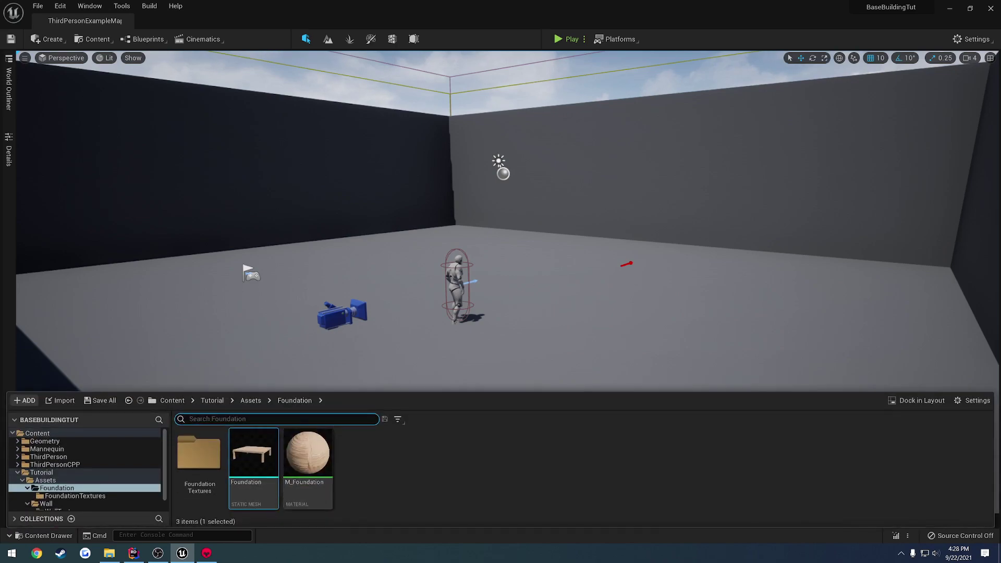
pyautogui.click(245, 400)
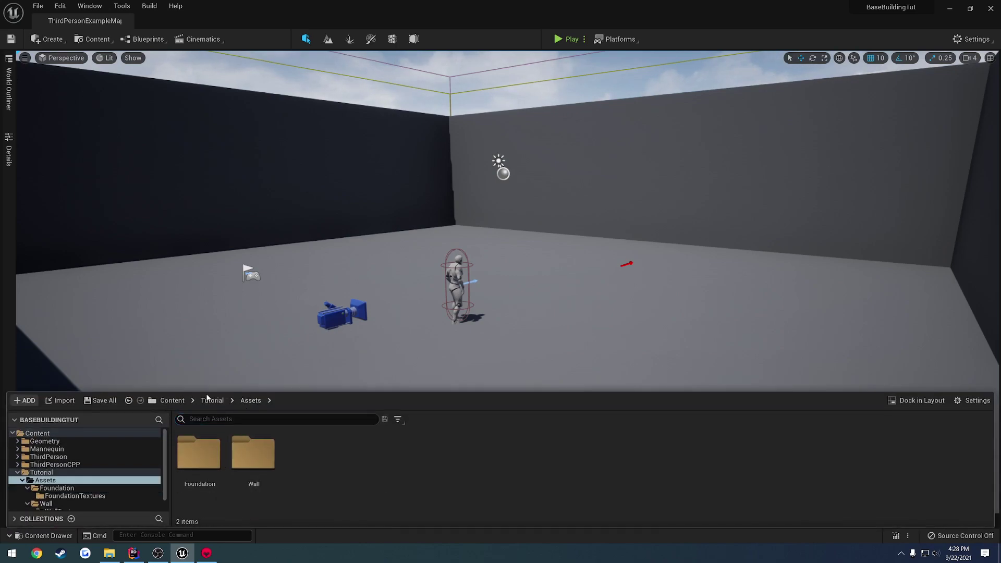
pyautogui.click(172, 401)
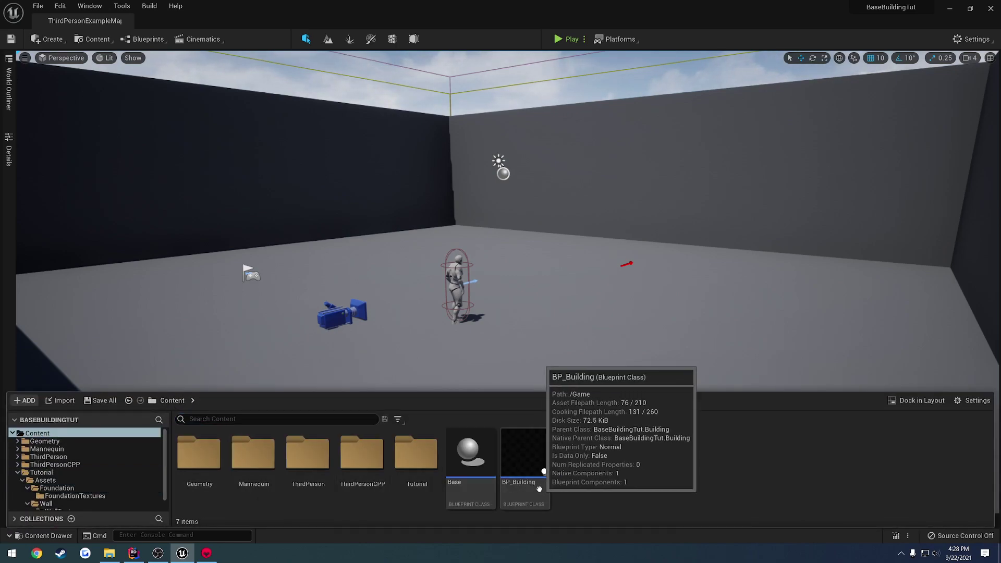
pyautogui.click(538, 487)
pyautogui.moveTo(538, 488); pyautogui.dragTo(62, 474)
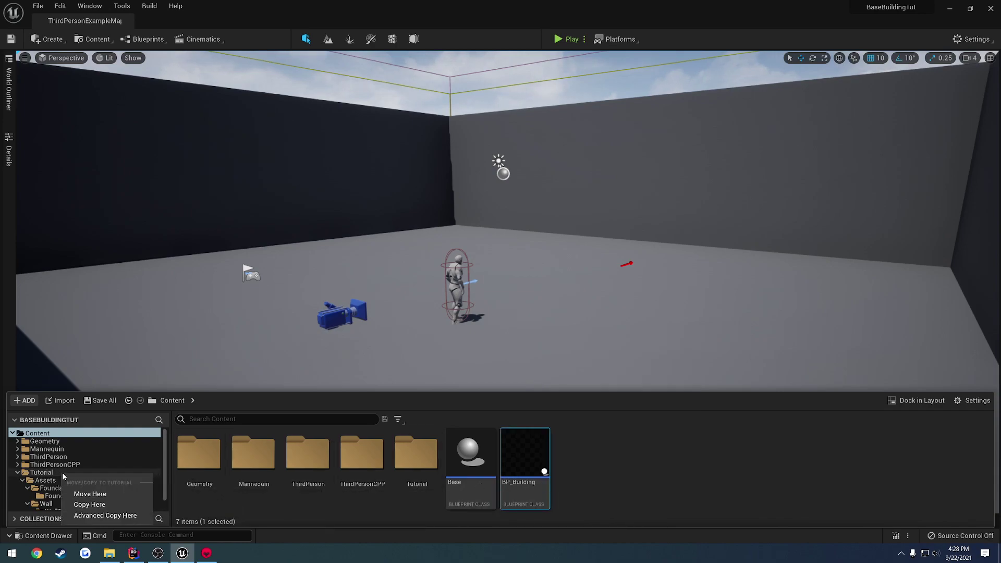
pyautogui.click(89, 494)
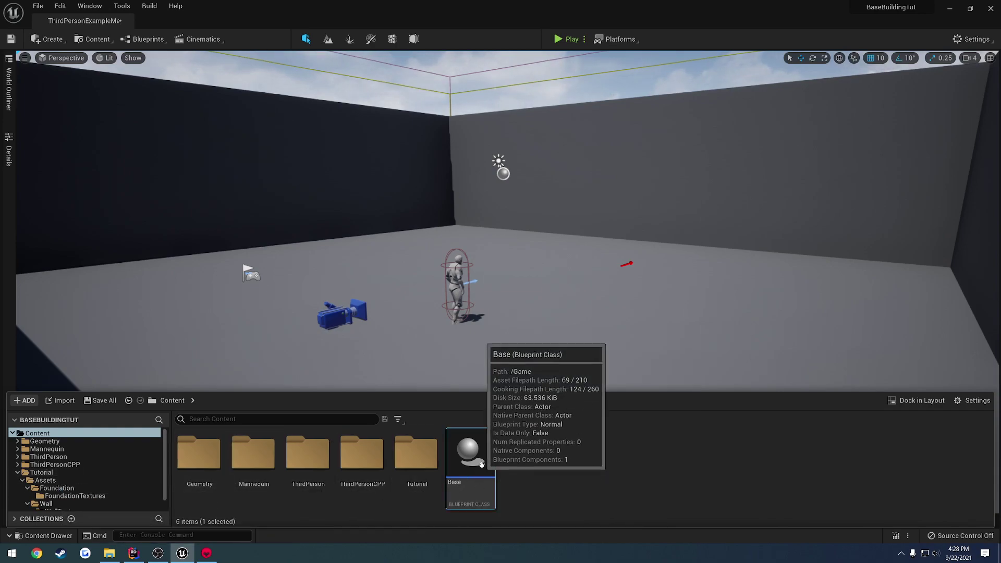
pyautogui.press('Delete')
pyautogui.click(476, 429)
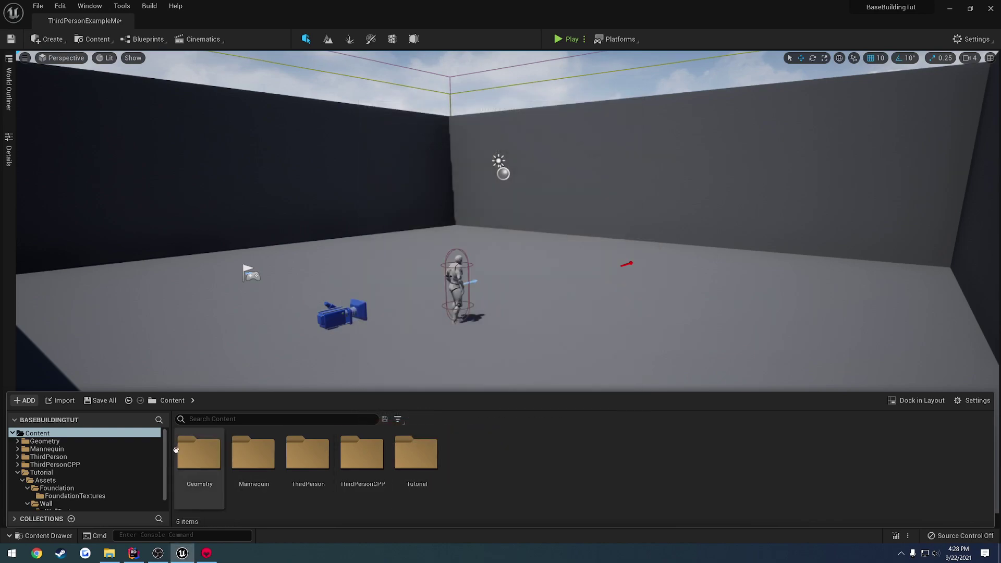
# Open BP_Building from the Tutorial folder, set the Foundation Instanced Mesh's static mesh to Foundation and compile the blueprint.
pyautogui.click(63, 471)
pyautogui.doubleClick(254, 454)
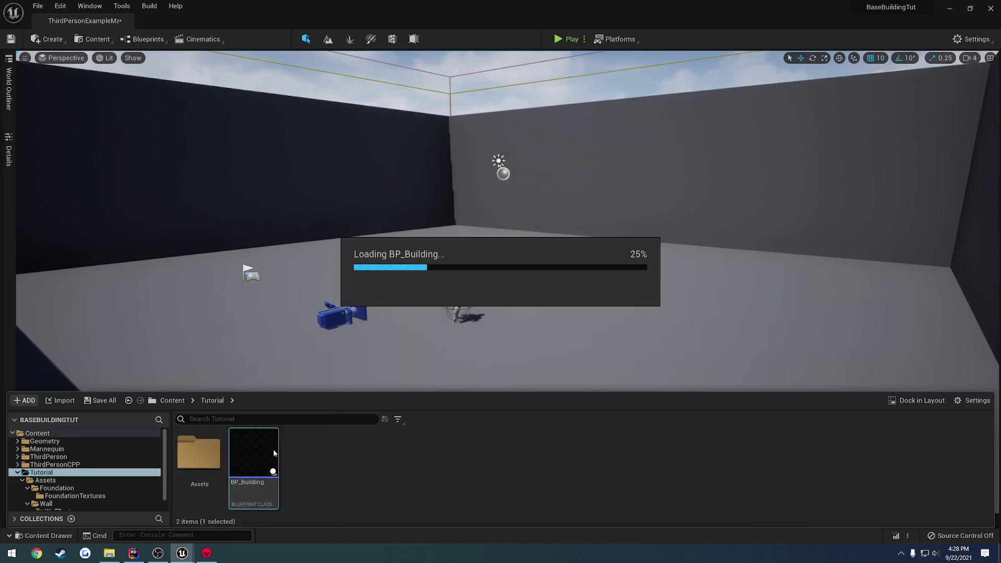
pyautogui.moveTo(256, 77); pyautogui.dragTo(207, 26)
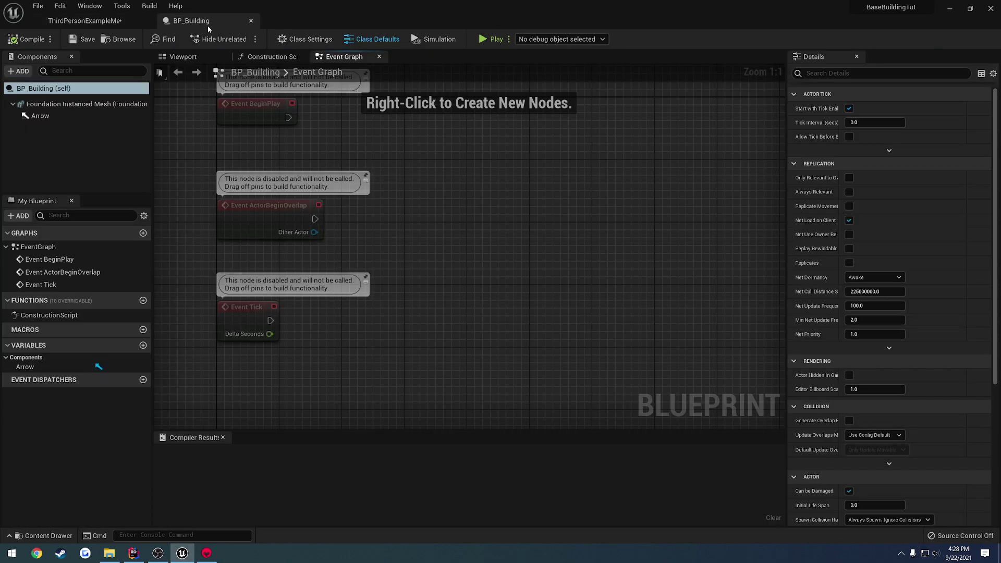
pyautogui.click(81, 107)
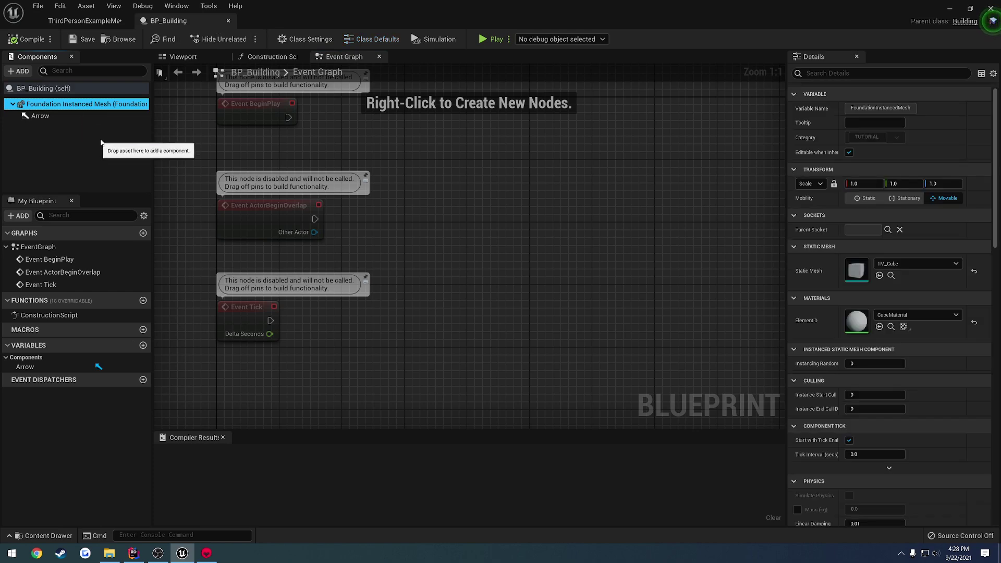
pyautogui.click(929, 265)
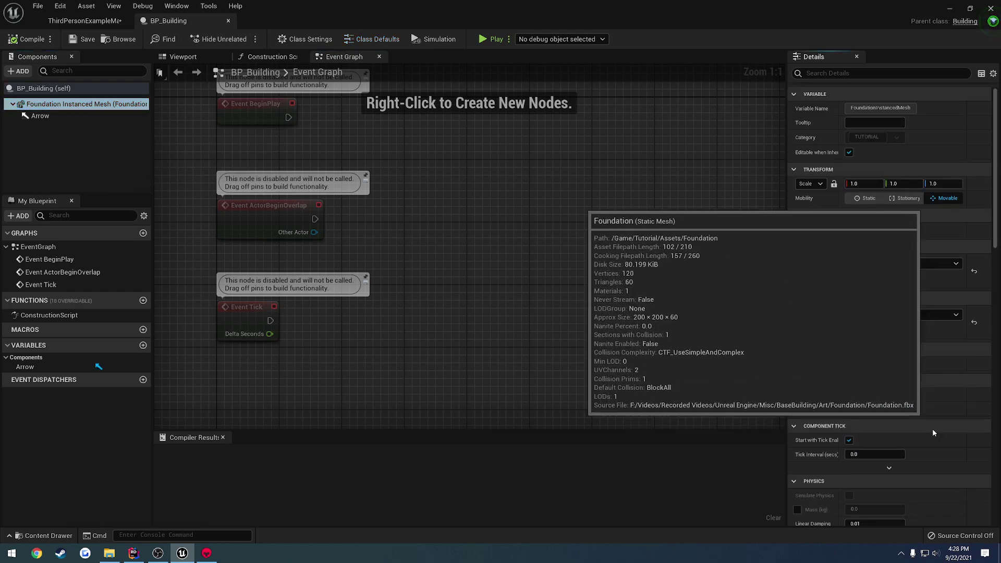
pyautogui.click(932, 428)
pyautogui.click(46, 38)
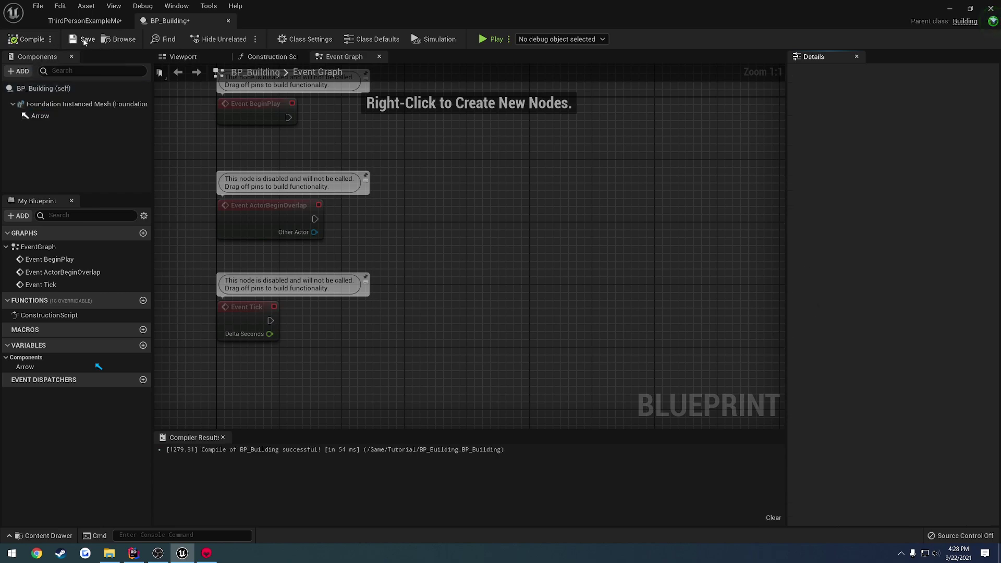
# Play the ThirdPersonExampleMap level and walk the character up to the foundations to inspect them.
pyautogui.click(84, 20)
pyautogui.click(567, 39)
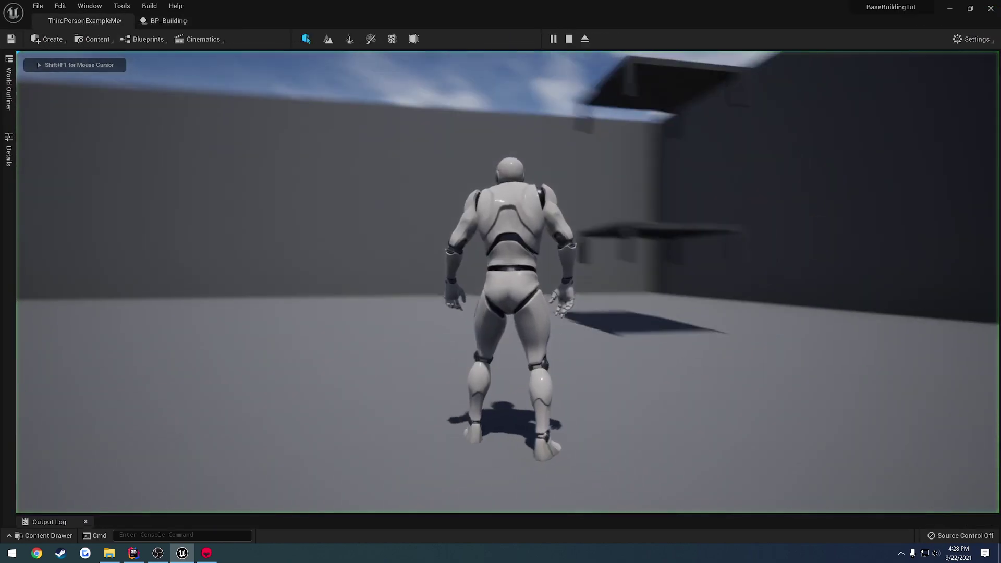
pyautogui.press('w')
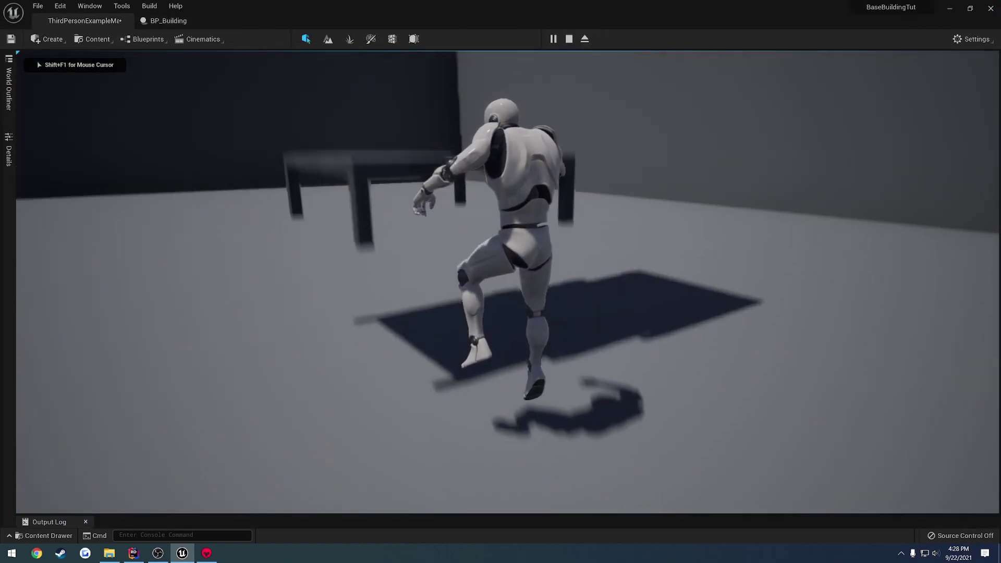
pyautogui.press('Escape')
# Reassign M_Foundation as the material of the Foundation Instanced Mesh component in BP_Building.
pyautogui.click(167, 20)
pyautogui.click(99, 106)
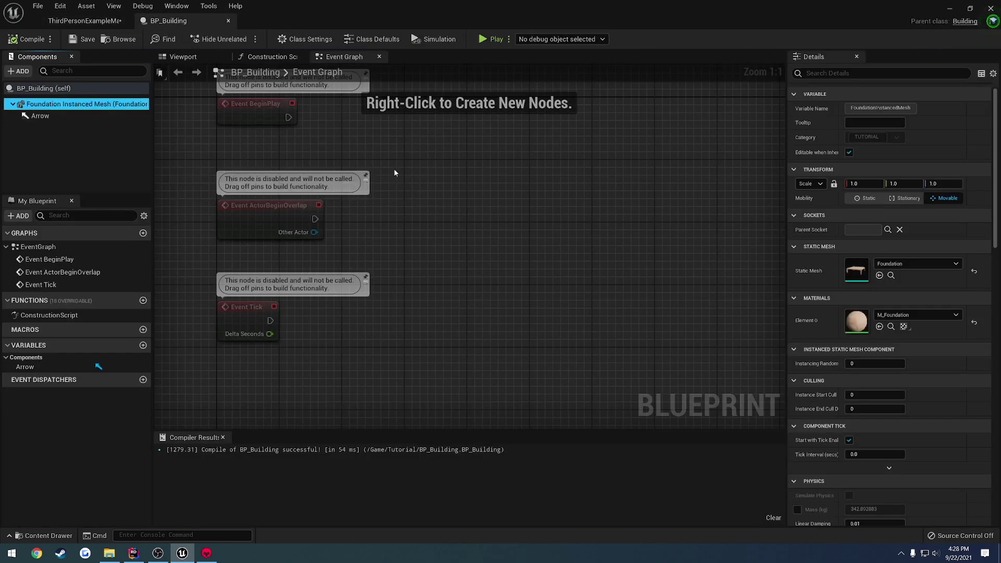
pyautogui.click(925, 314)
pyautogui.click(926, 316)
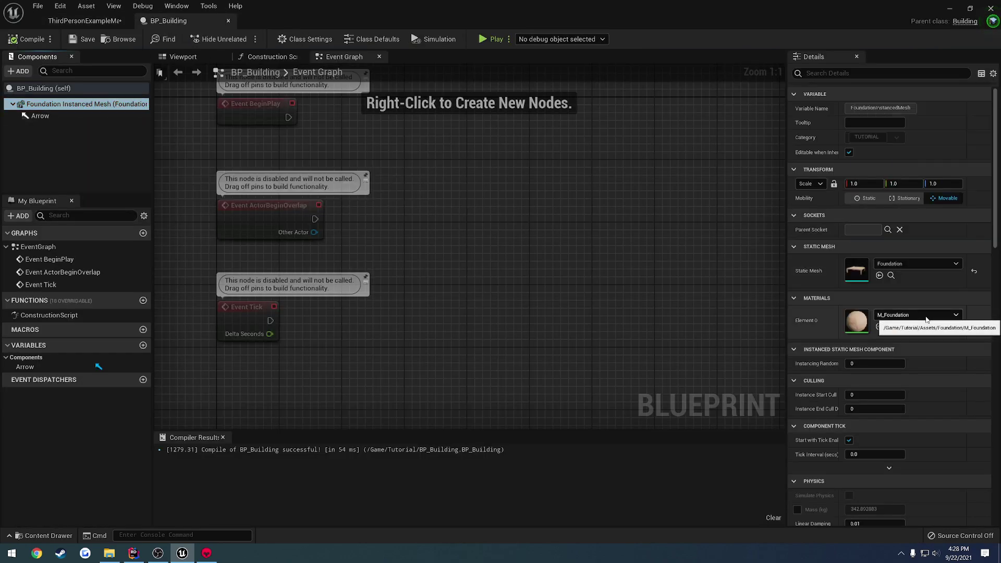
pyautogui.click(926, 316)
pyautogui.click(926, 316)
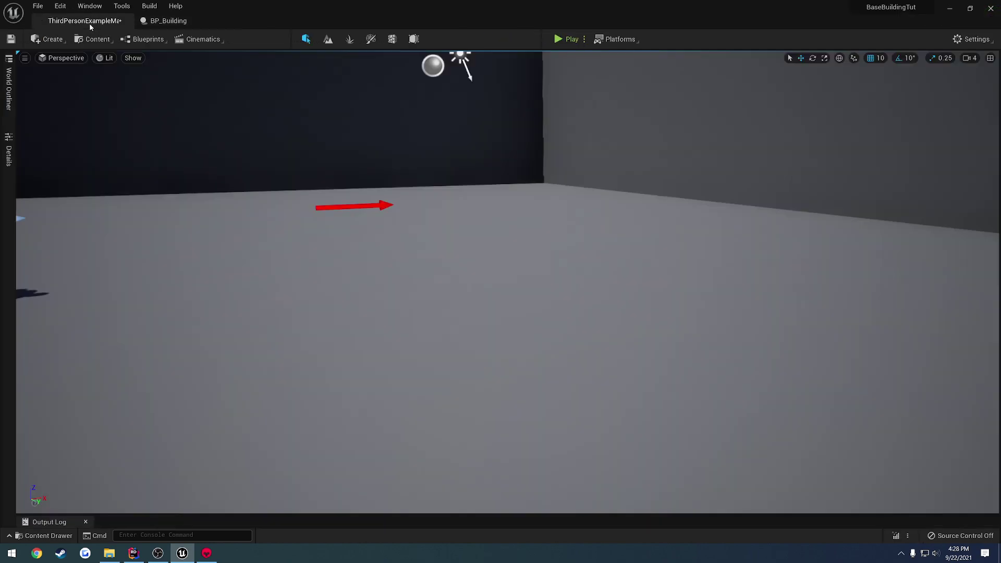
# Lower the building actor in the level and briefly play the level to check its height.
pyautogui.moveTo(385, 162); pyautogui.dragTo(530, 224, button='right')
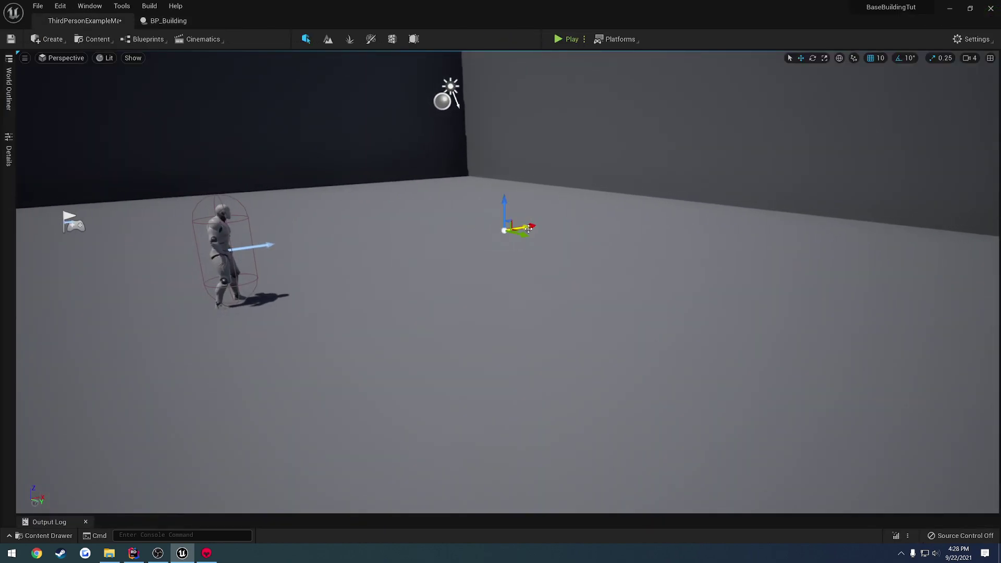
pyautogui.moveTo(504, 212); pyautogui.dragTo(504, 239)
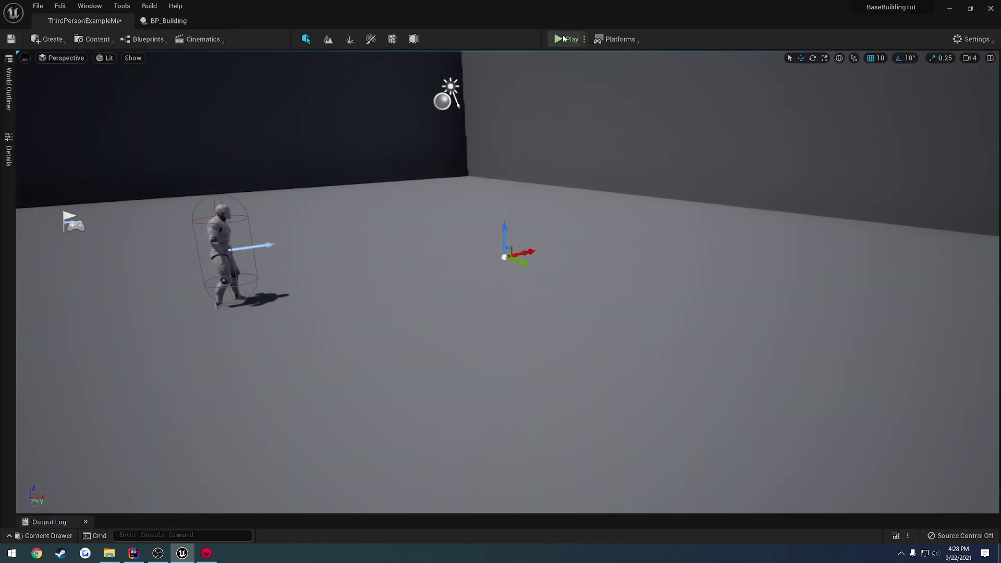
pyautogui.click(566, 39)
pyautogui.press('Escape')
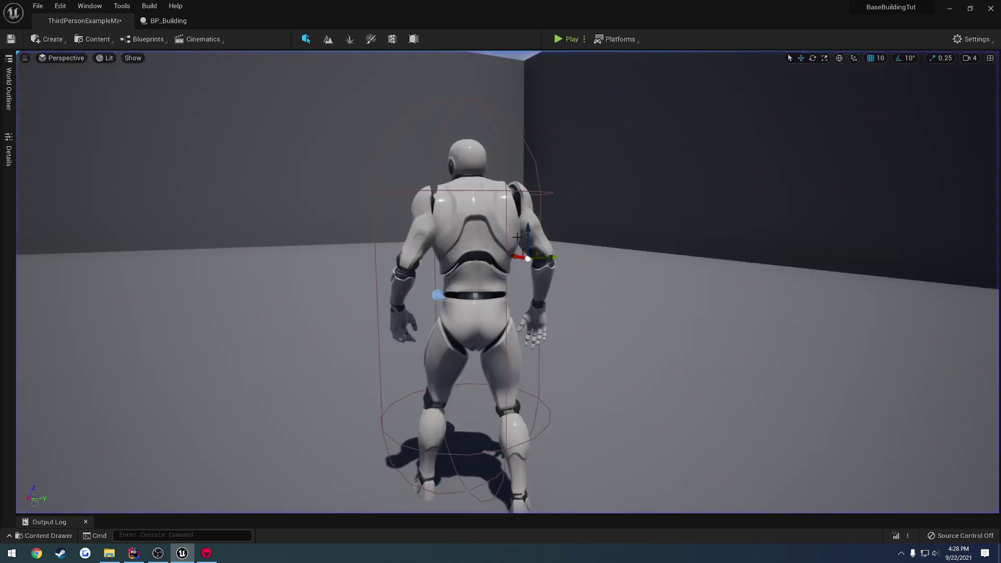
# Lower the building actor further until its lowest foundation rests on the floor, and play-test the level.
pyautogui.moveTo(472, 175)
pyautogui.mouseDown(button='right')
pyautogui.moveTo(438, 162)
pyautogui.moveTo(472, 174)
pyautogui.mouseUp(button='right')
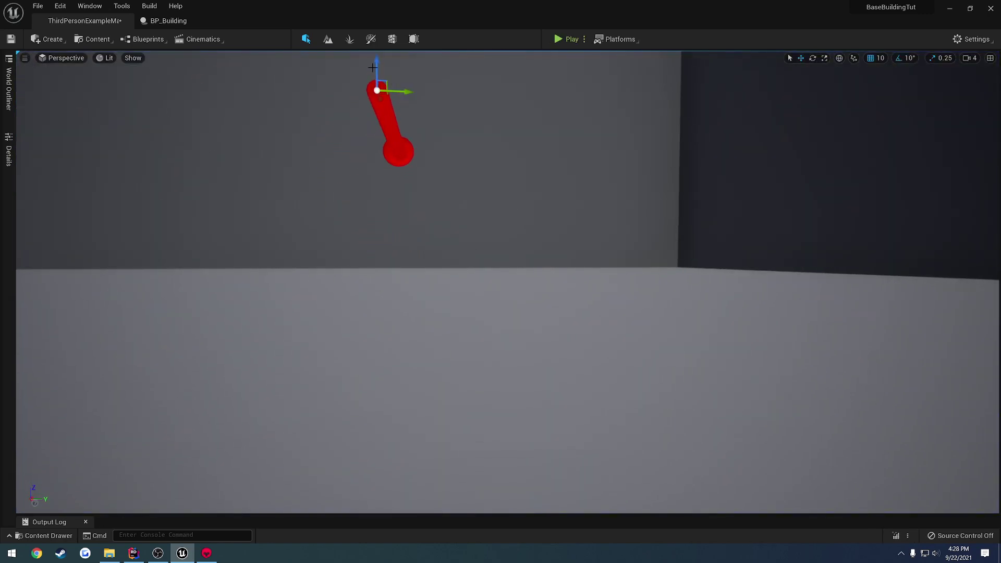
pyautogui.scroll(-3, 373, 67)
pyautogui.moveTo(387, 131); pyautogui.dragTo(403, 313)
pyautogui.click(568, 44)
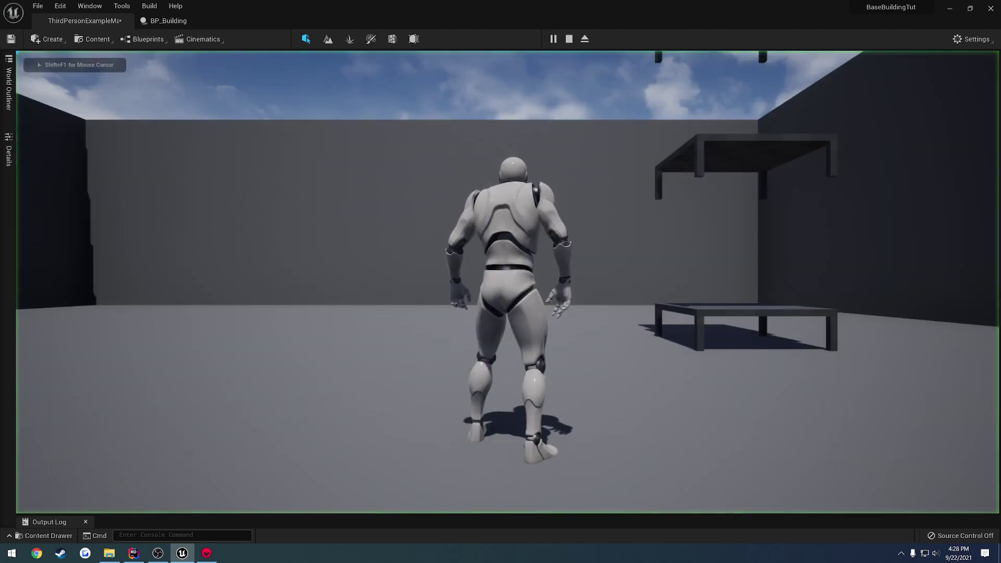
pyautogui.press('w')
pyautogui.press('Escape')
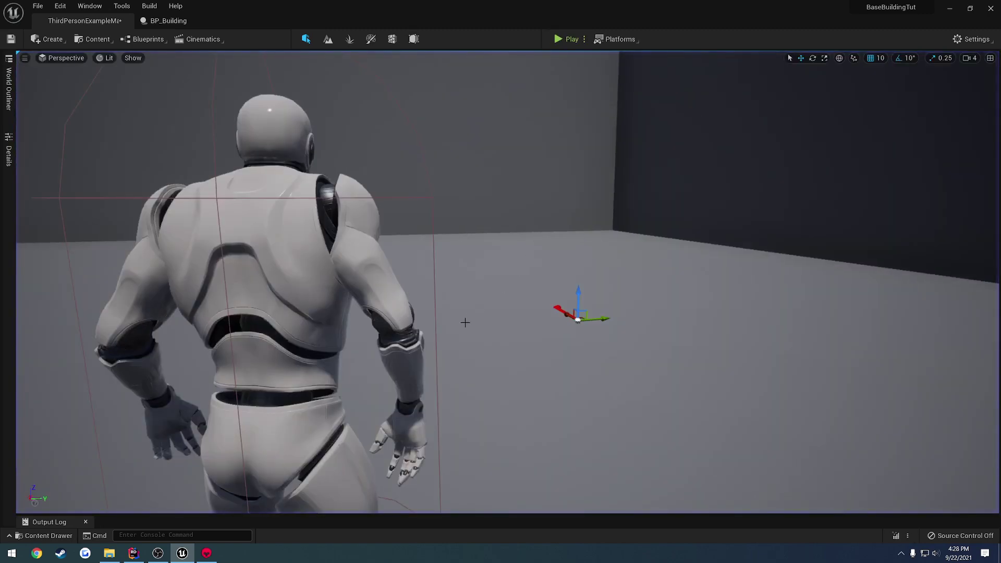
# Place the Foundation static mesh from the Foundation assets folder in the level next to the building actor.
pyautogui.hotkey('ctrl', 'space')
pyautogui.doubleClick(214, 443)
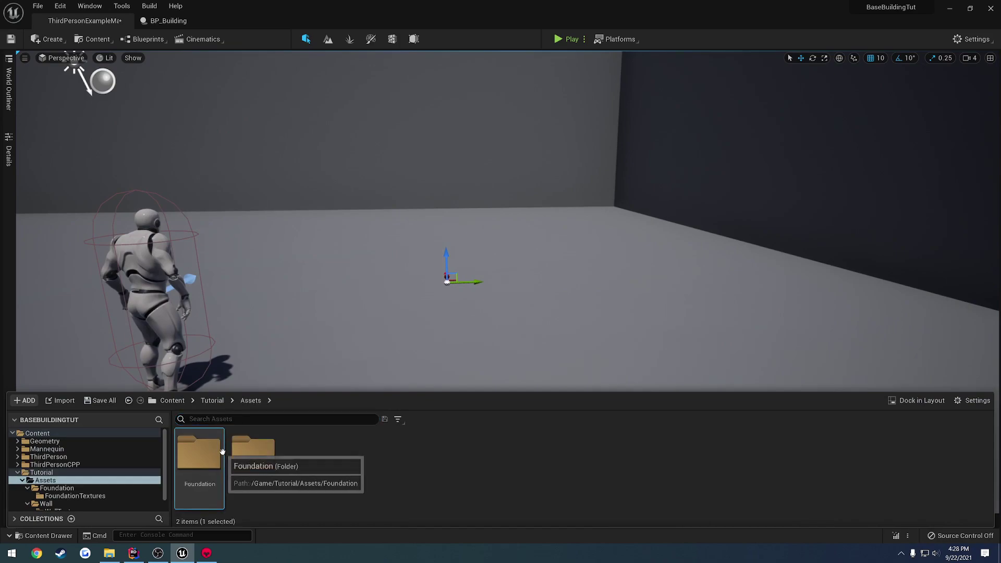
pyautogui.doubleClick(215, 443)
pyautogui.moveTo(257, 453); pyautogui.dragTo(381, 268)
pyautogui.moveTo(381, 269); pyautogui.dragTo(378, 269, button='right')
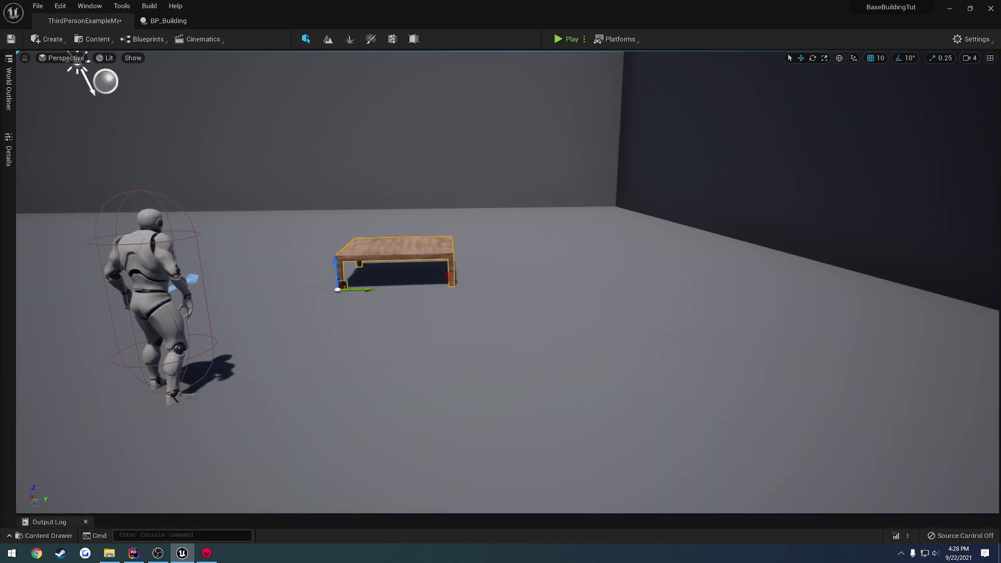
# Play the level to compare the placed Foundation mesh with the building actor's foundations, and delete the placed mesh.
pyautogui.click(559, 41)
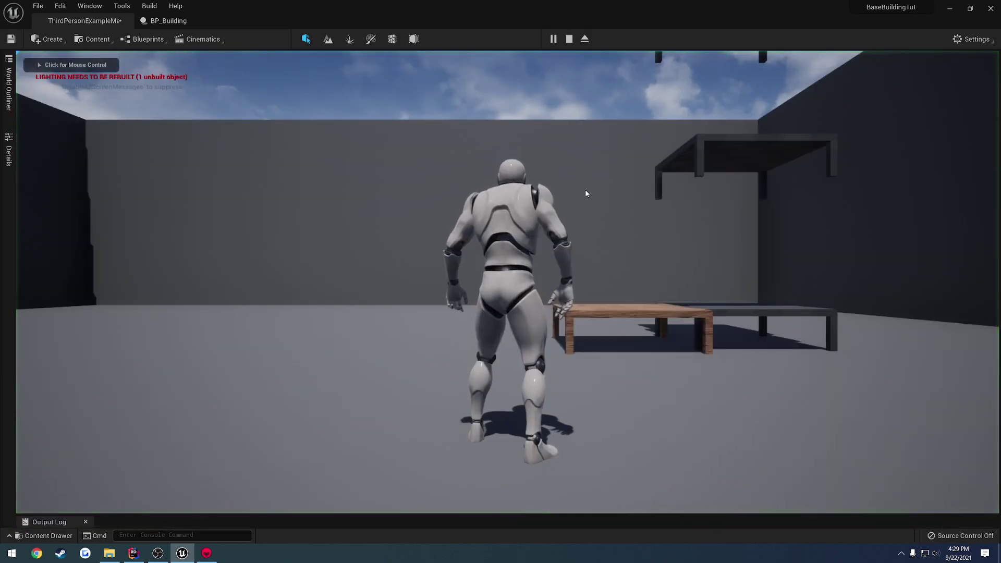
pyautogui.press('Escape')
pyautogui.press('Delete')
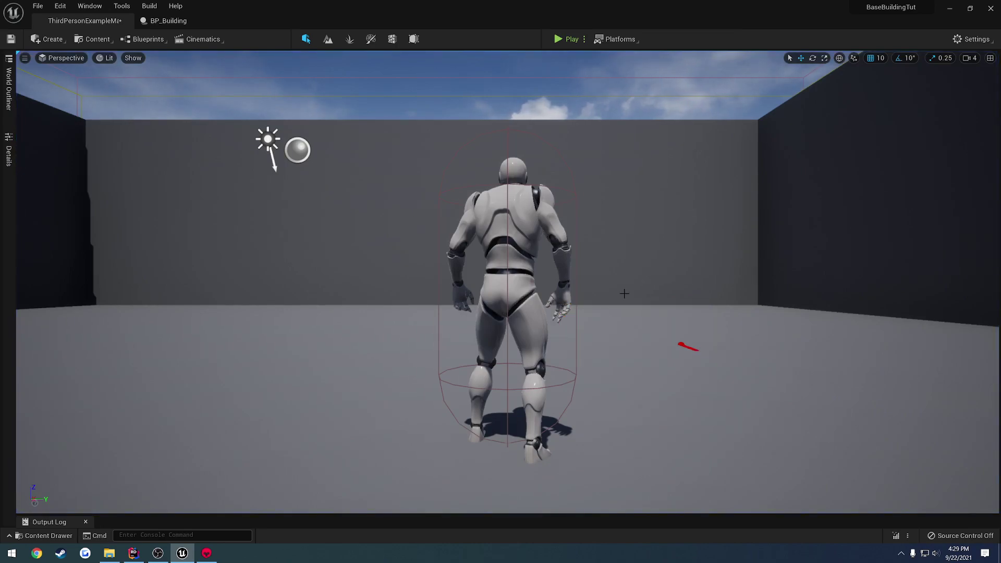
# Try M_UE4Man_ChestLogo as the Foundation Instanced Mesh's material in BP_Building, and compile and save the blueprint.
pyautogui.click(166, 20)
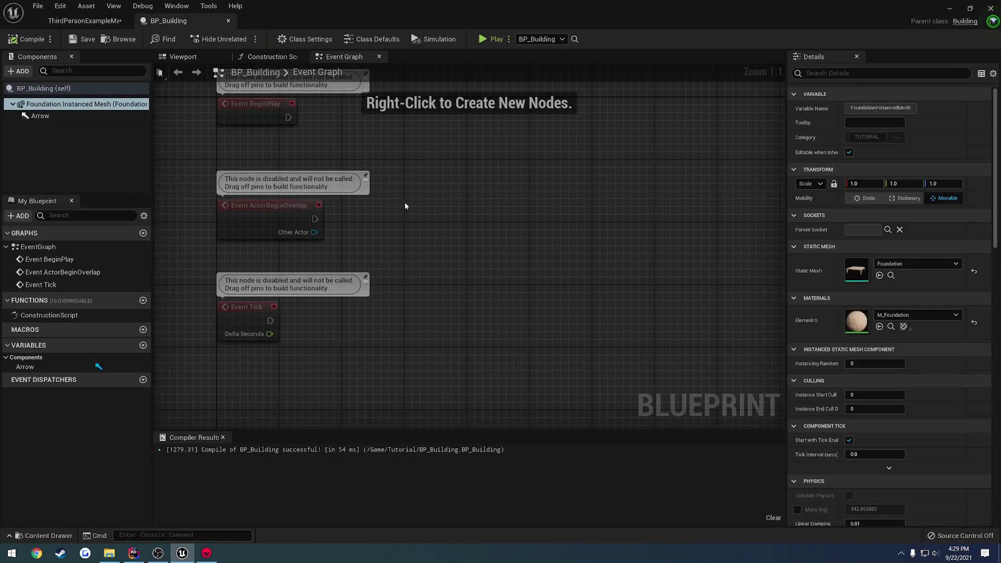
pyautogui.click(915, 315)
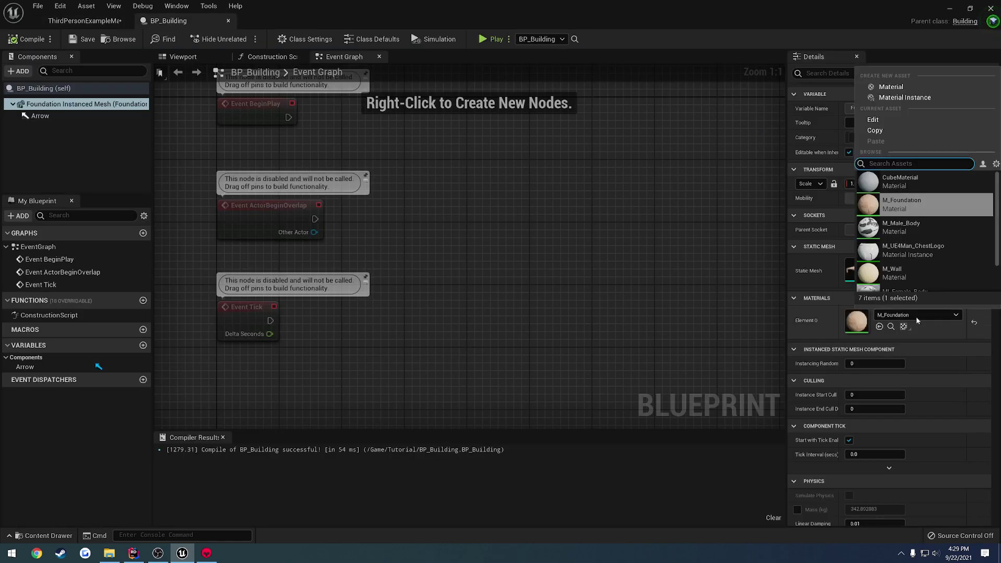
pyautogui.click(918, 251)
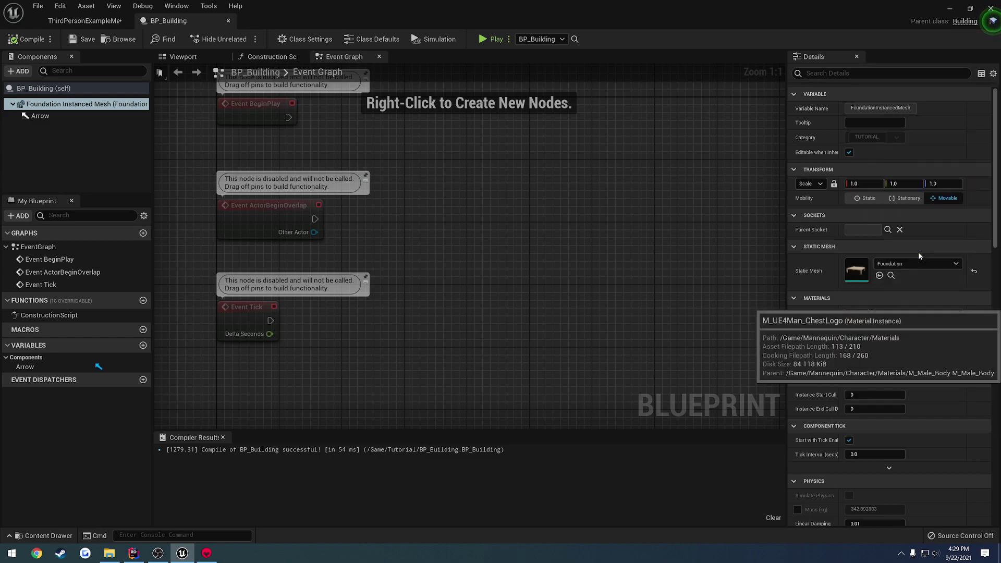
pyautogui.click(26, 38)
pyautogui.click(90, 41)
# Play the level to check how the building's material renders, and return to the BP_Building blueprint.
pyautogui.click(84, 21)
pyautogui.click(566, 39)
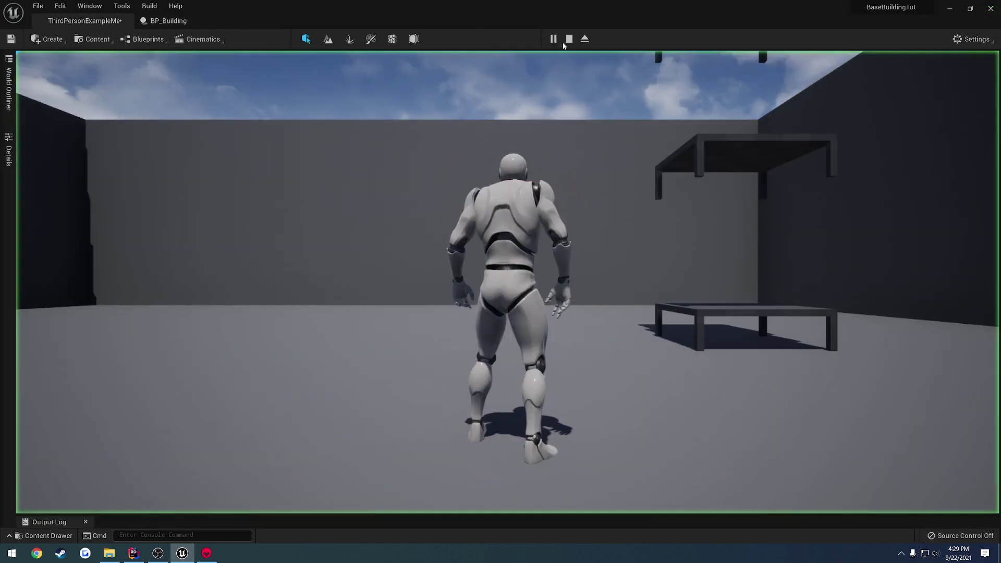
pyautogui.click(167, 20)
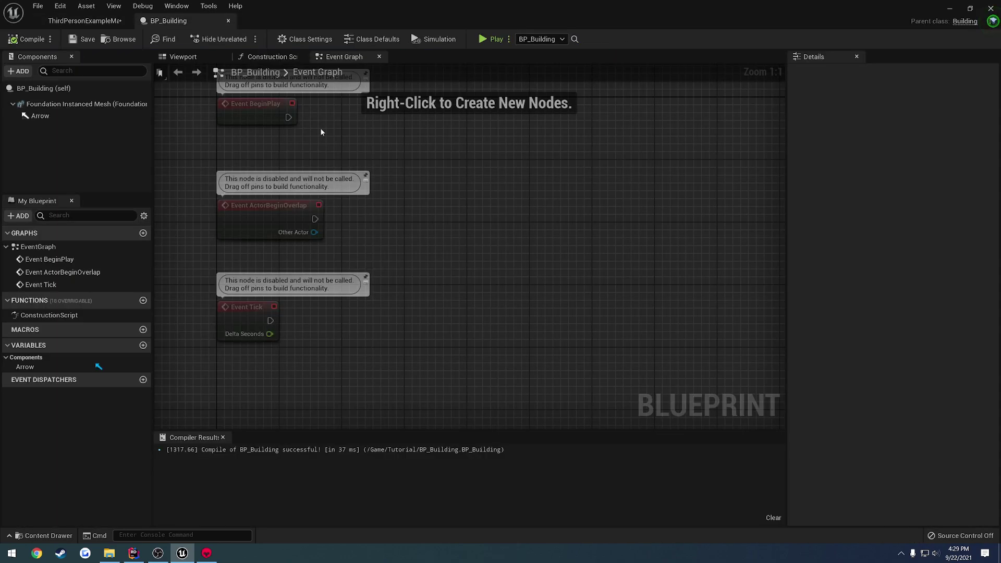
# Restore M_Foundation as the Foundation Instanced Mesh's material in BP_Building, and open the M_Foundation material for editing.
pyautogui.click(66, 103)
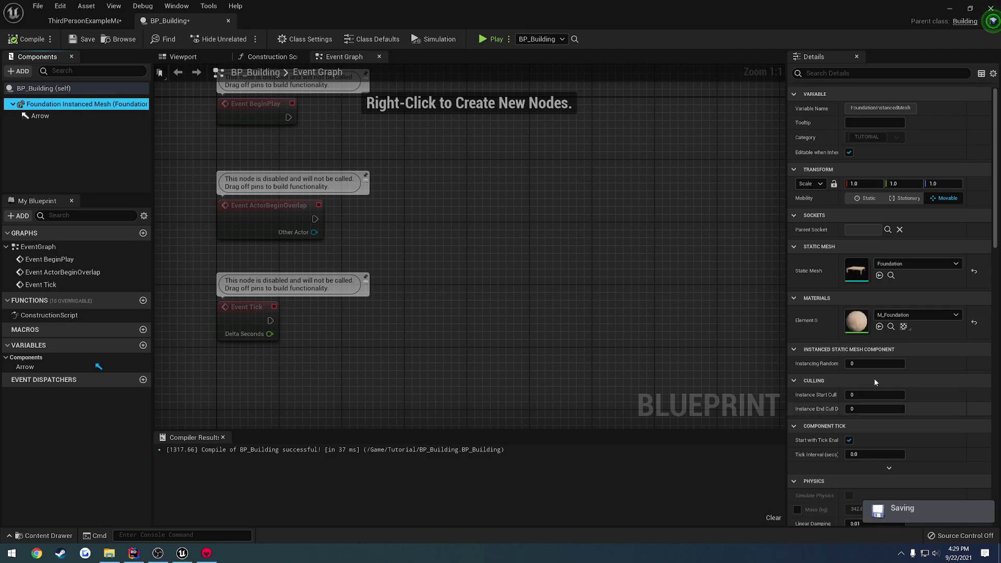
pyautogui.click(891, 326)
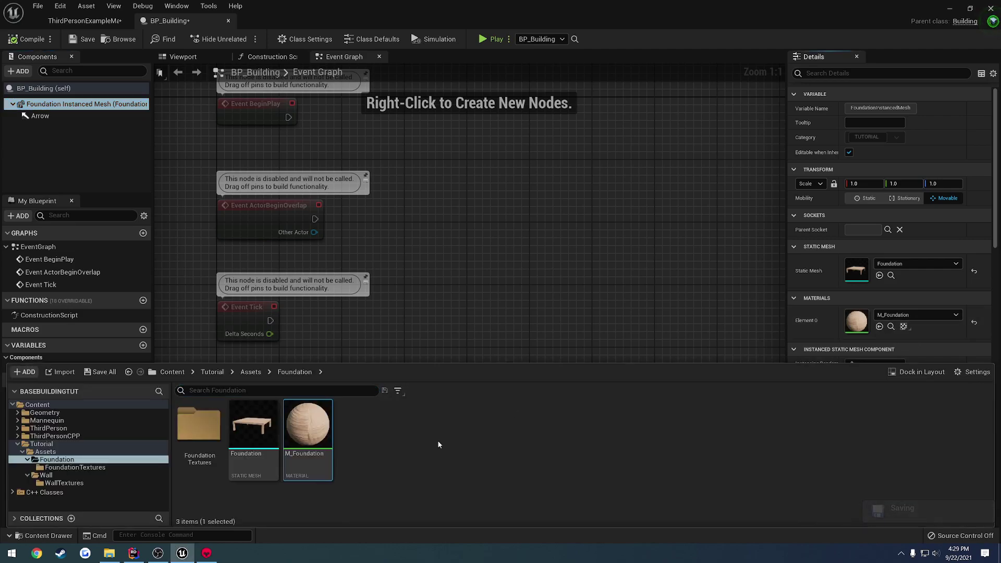
pyautogui.doubleClick(306, 427)
# Enable Used with Instanced Static Meshes in the M_Foundation material's usage settings, and close the material.
pyautogui.click(104, 312)
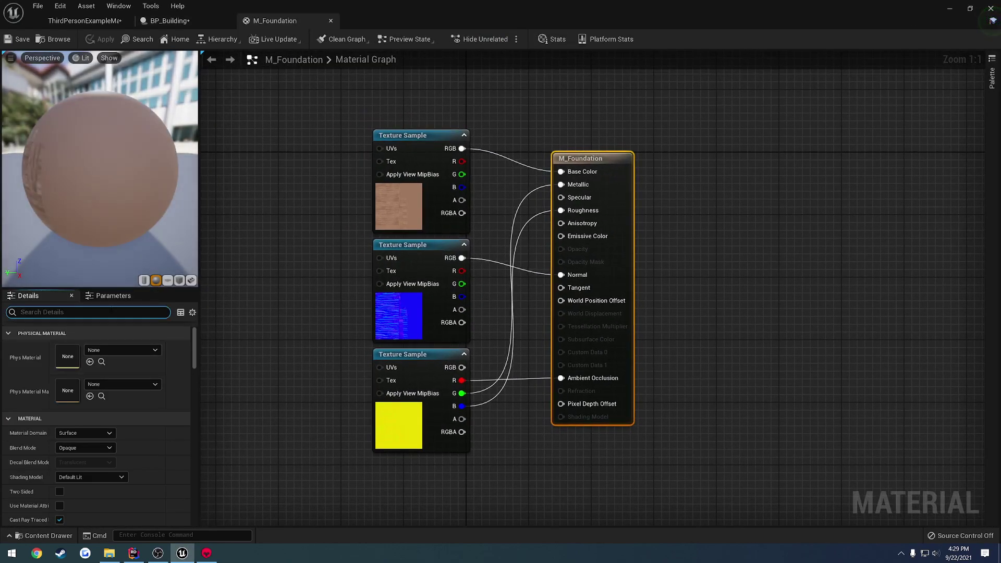
pyautogui.write('inst')
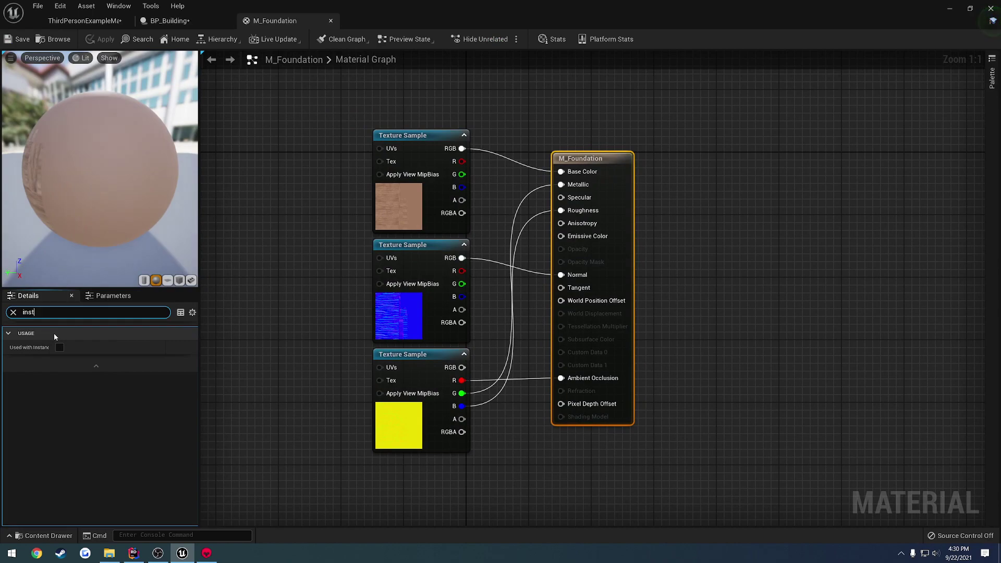
pyautogui.moveTo(52, 346); pyautogui.dragTo(93, 345)
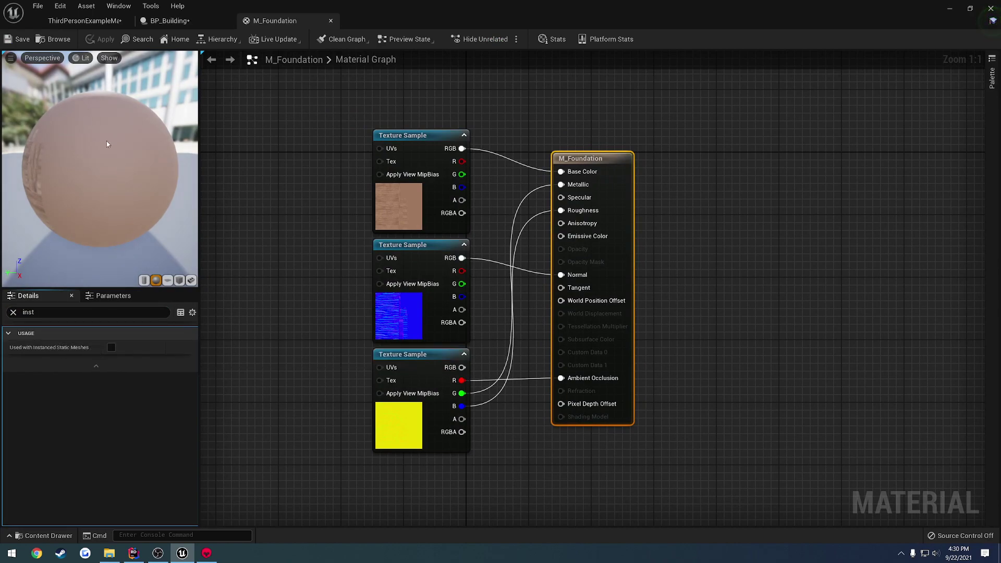
pyautogui.moveTo(19, 350)
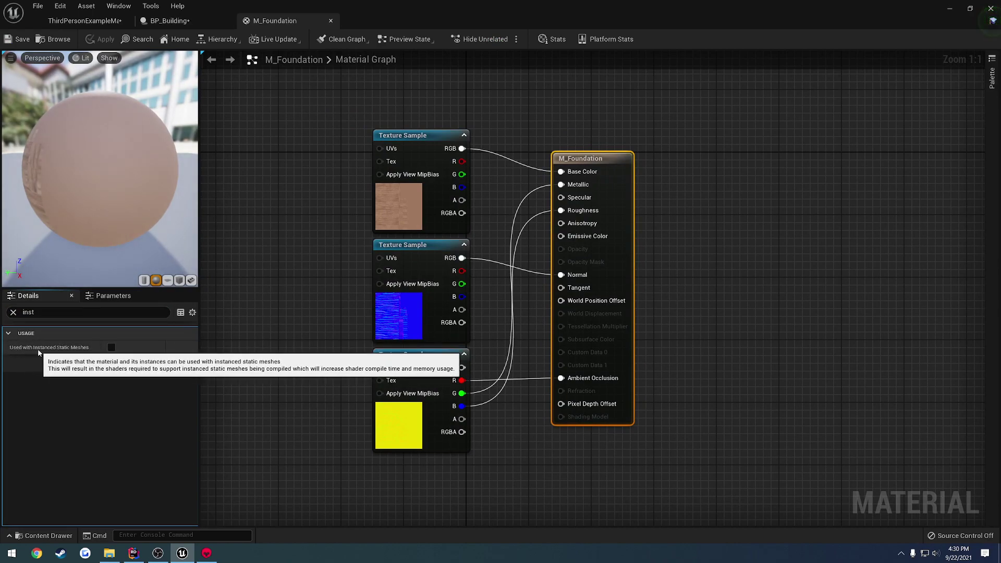
pyautogui.click(111, 348)
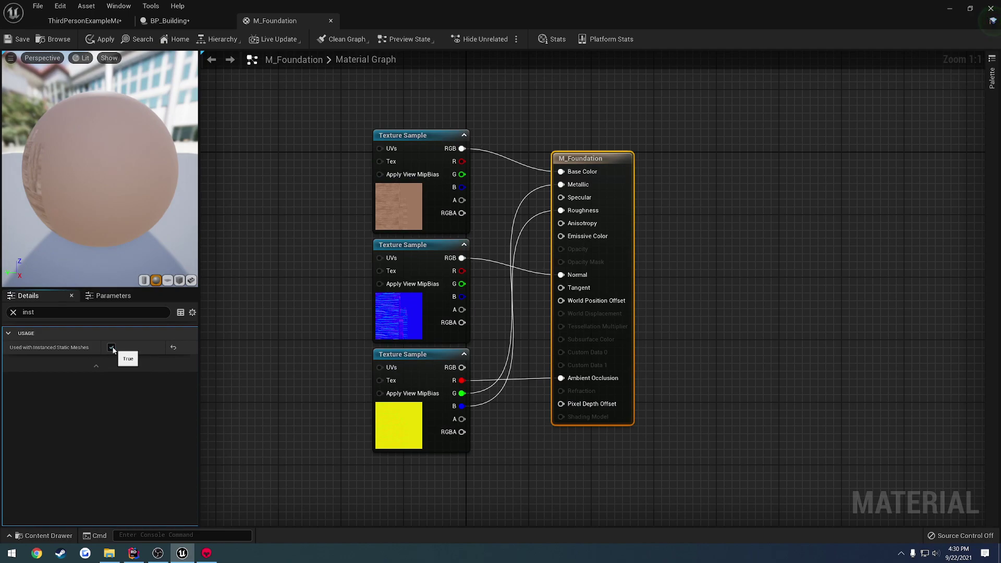
pyautogui.click(331, 20)
# Play the level and walk the character around the building actor's foundations to check their material, then stop playing.
pyautogui.click(84, 21)
pyautogui.click(567, 39)
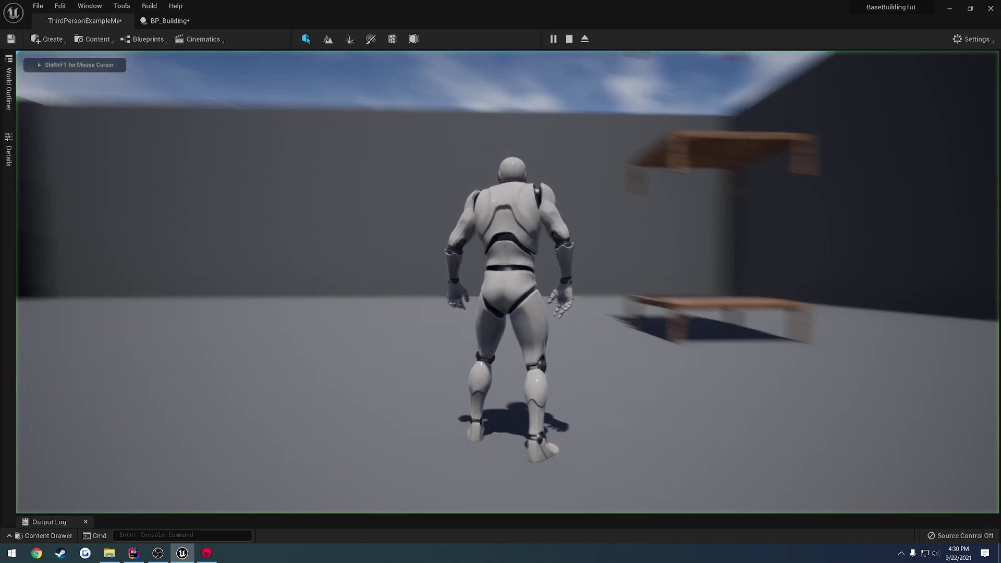
pyautogui.press('w')
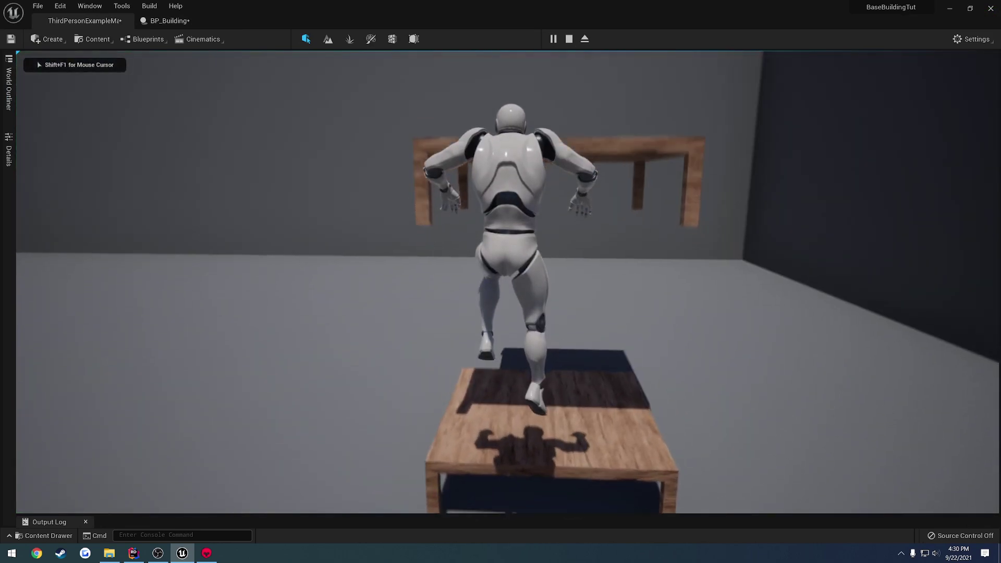
pyautogui.press('space')
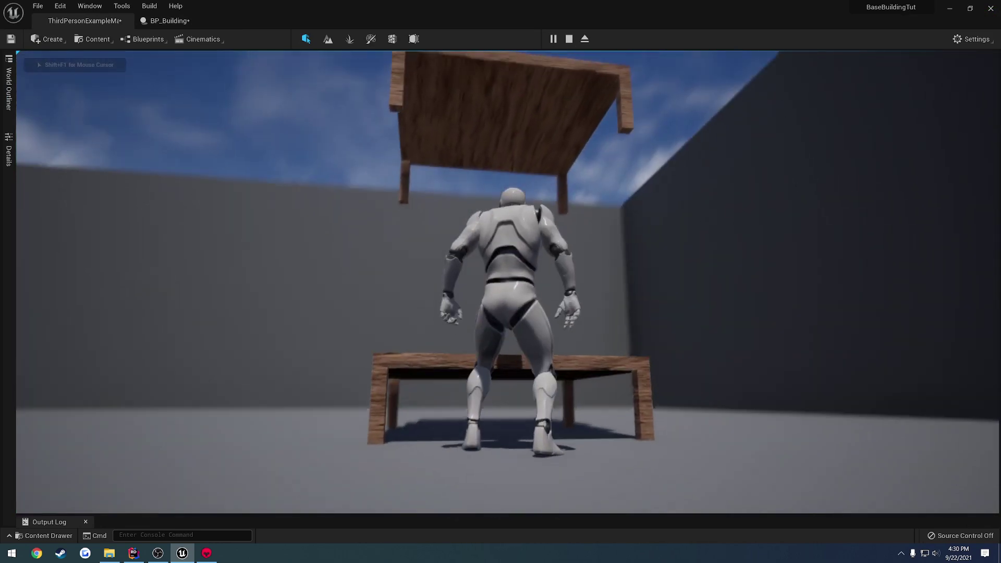
pyautogui.press('s')
pyautogui.press('Escape')
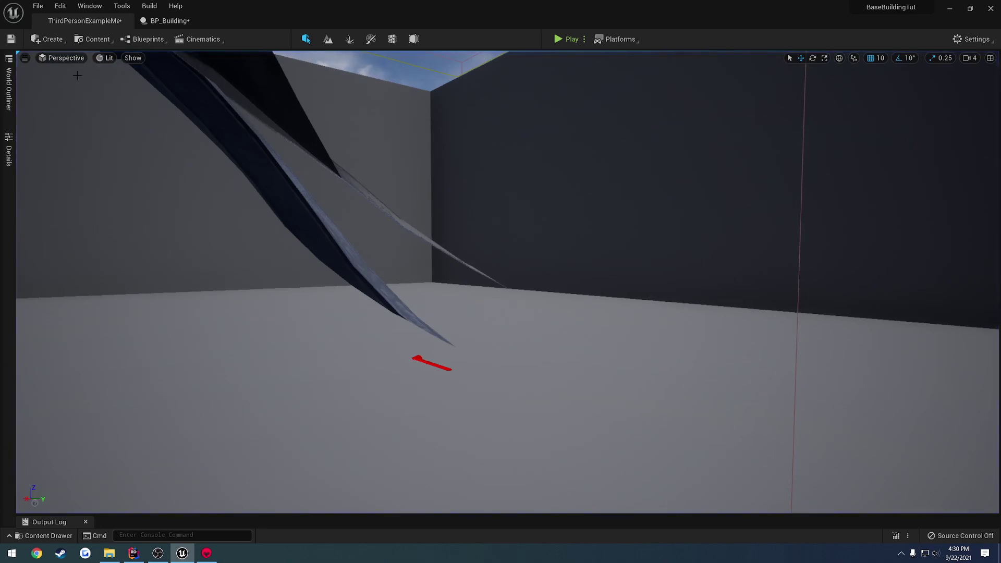
# Enable Used with Instanced Static Meshes in the M_Wall material from the Wall assets folder, then save and close it.
pyautogui.hotkey('ctrl', 'space')
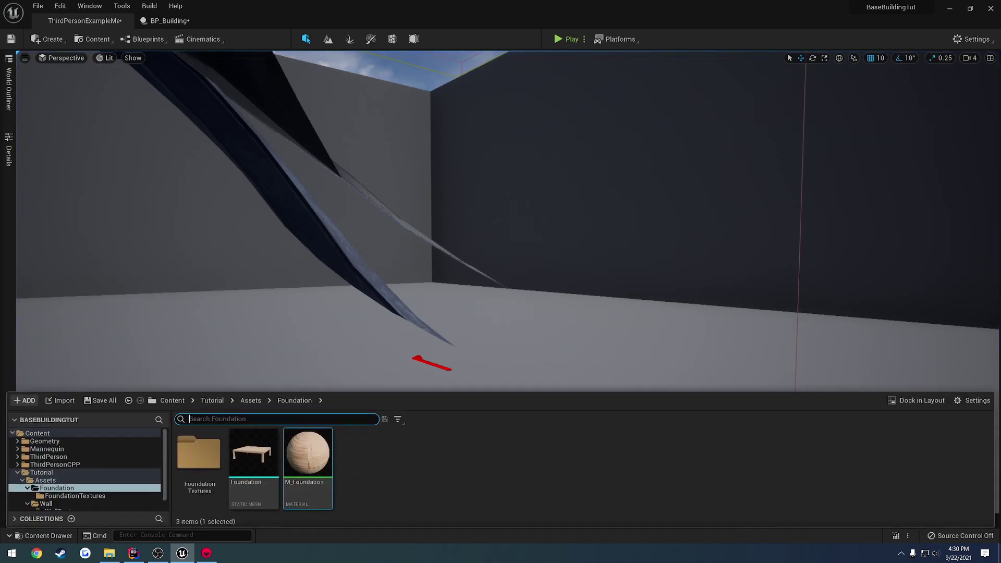
pyautogui.click(251, 400)
pyautogui.doubleClick(253, 452)
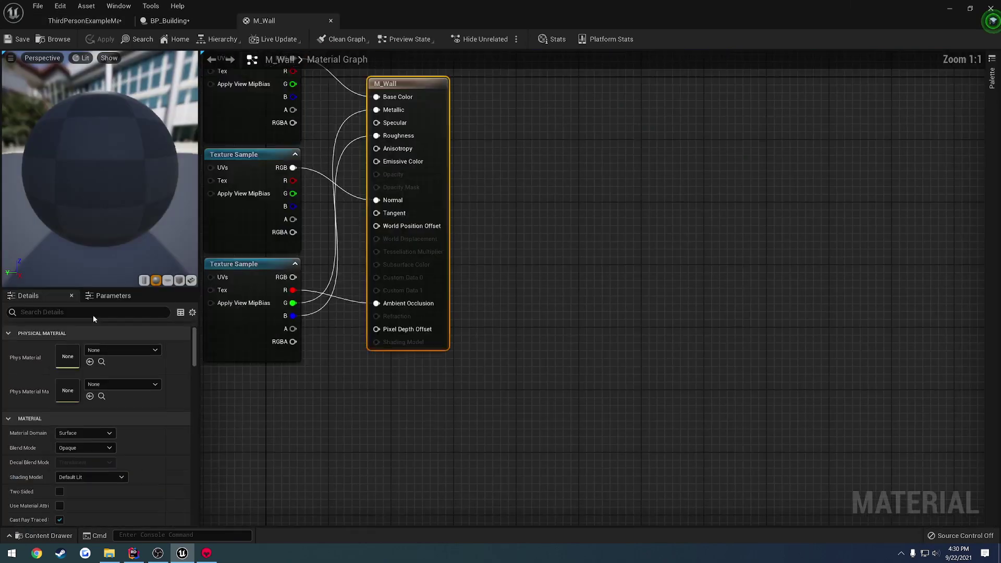
pyautogui.click(98, 314)
pyautogui.write('instan')
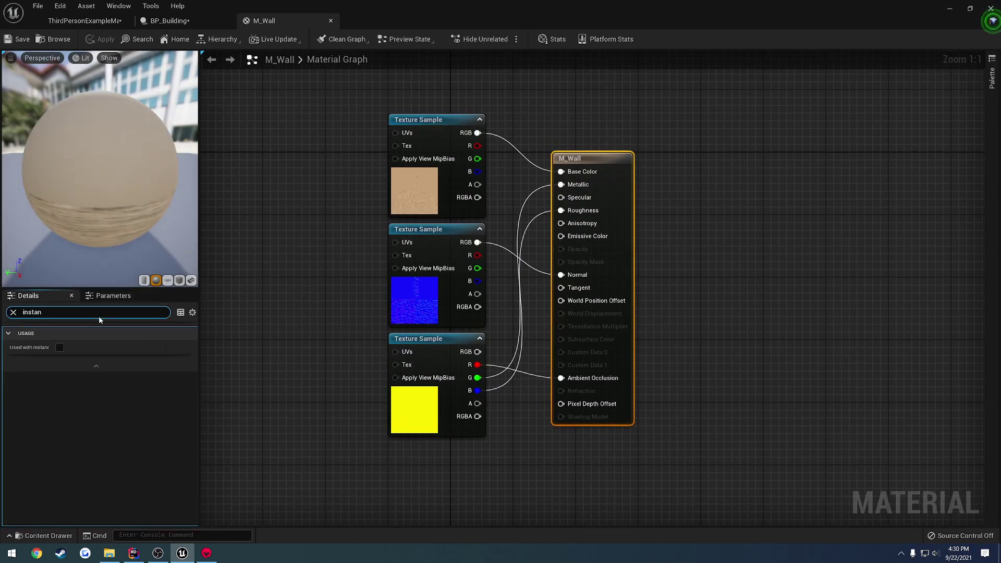
pyautogui.click(59, 347)
pyautogui.click(21, 39)
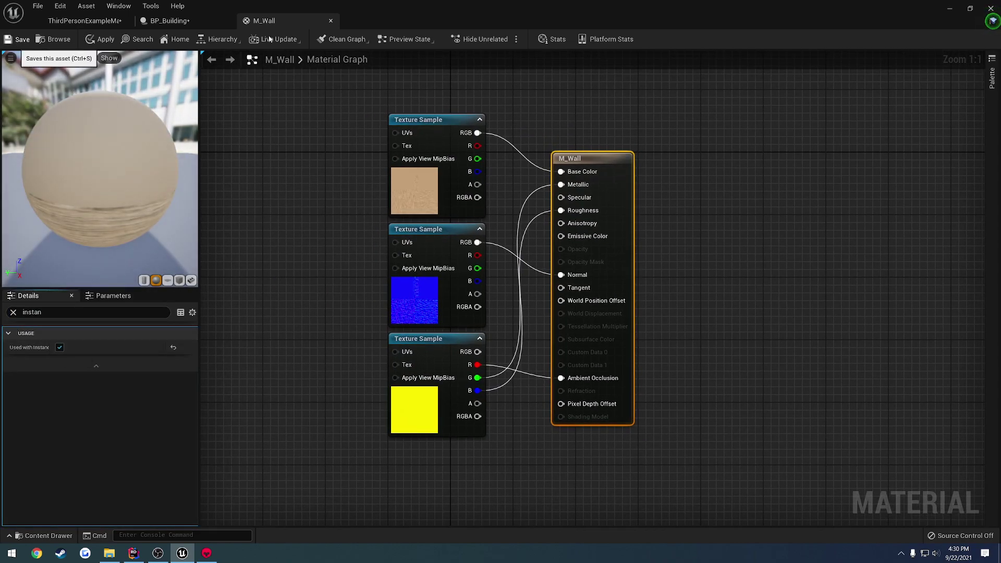
pyautogui.click(331, 21)
# Play ThirdPersonExampleMap again to view the stacked foundations from several sides, and return to the level editor.
pyautogui.click(103, 21)
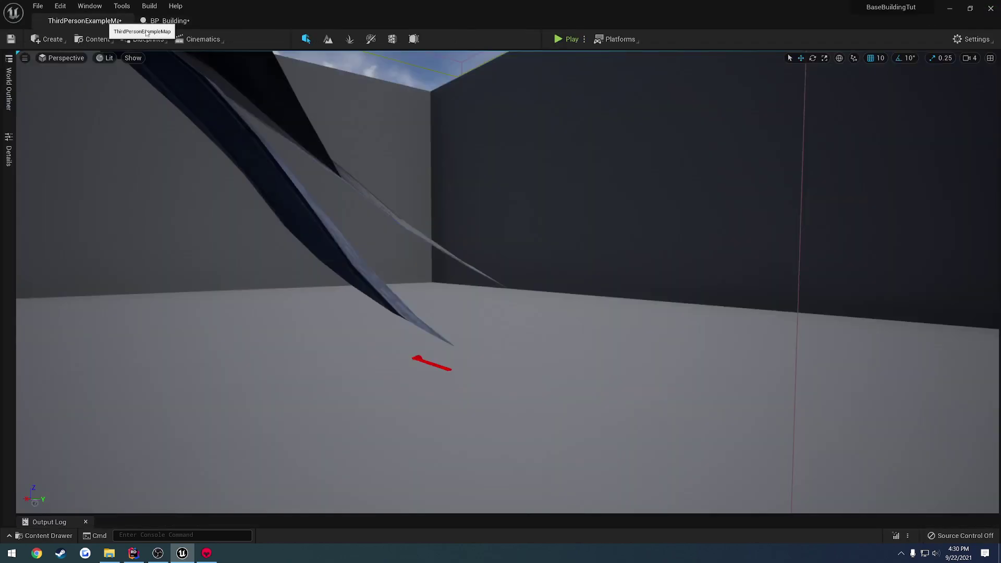
pyautogui.click(568, 39)
pyautogui.press('d')
pyautogui.press('w')
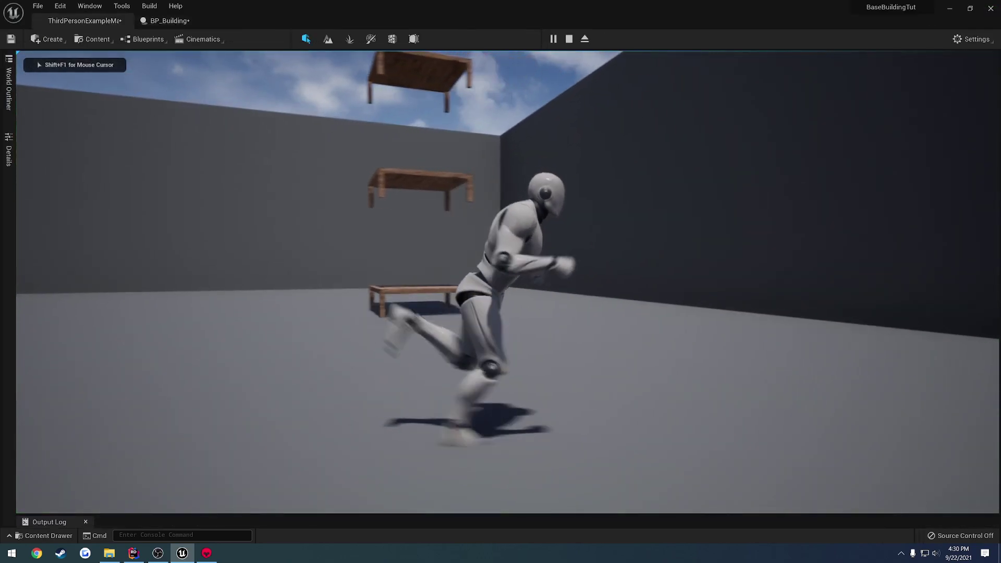
pyautogui.press('space')
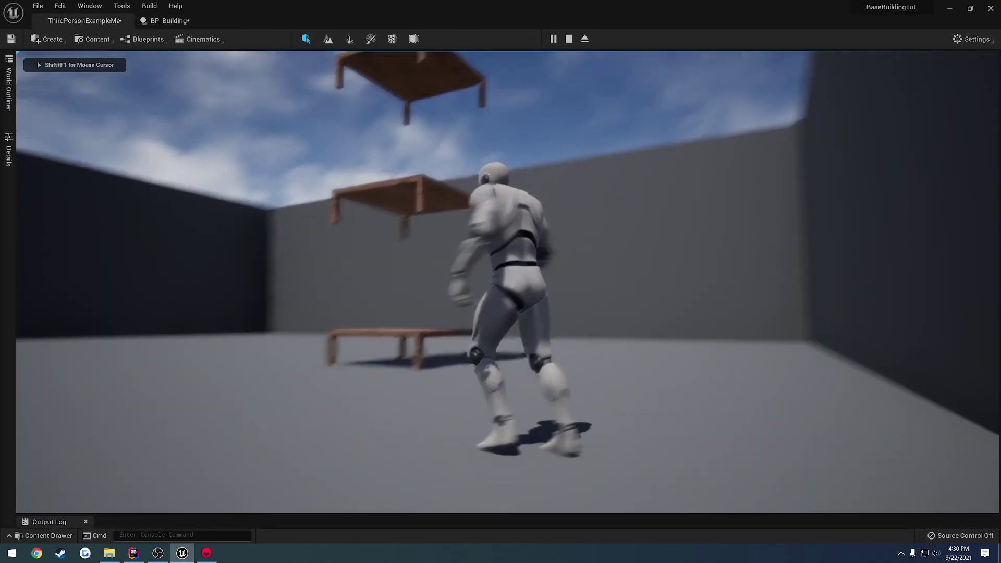
pyautogui.press('a')
pyautogui.press('s')
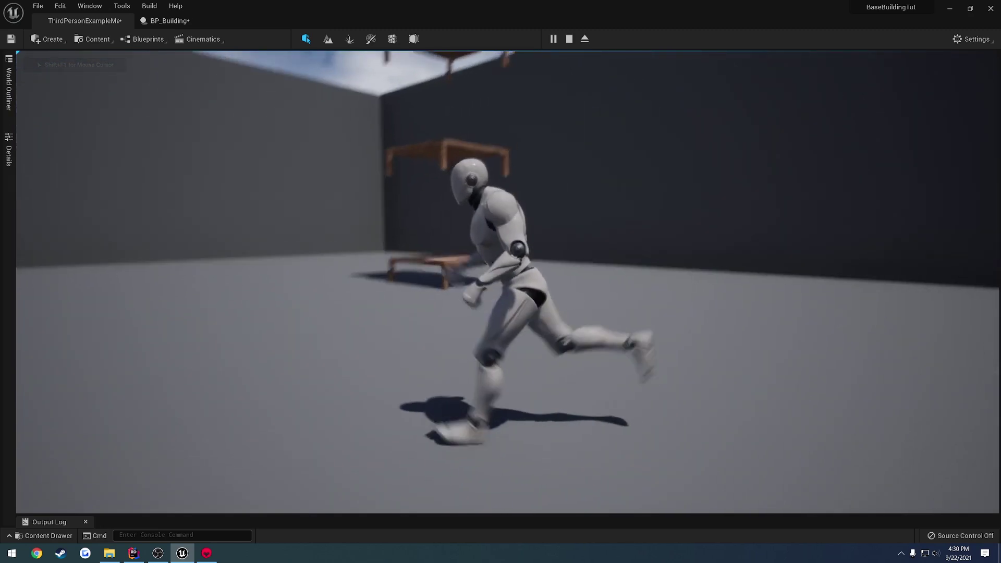
pyautogui.press('Escape')
pyautogui.press('d')
pyautogui.moveTo(577, 180); pyautogui.dragTo(490, 180, button='right')
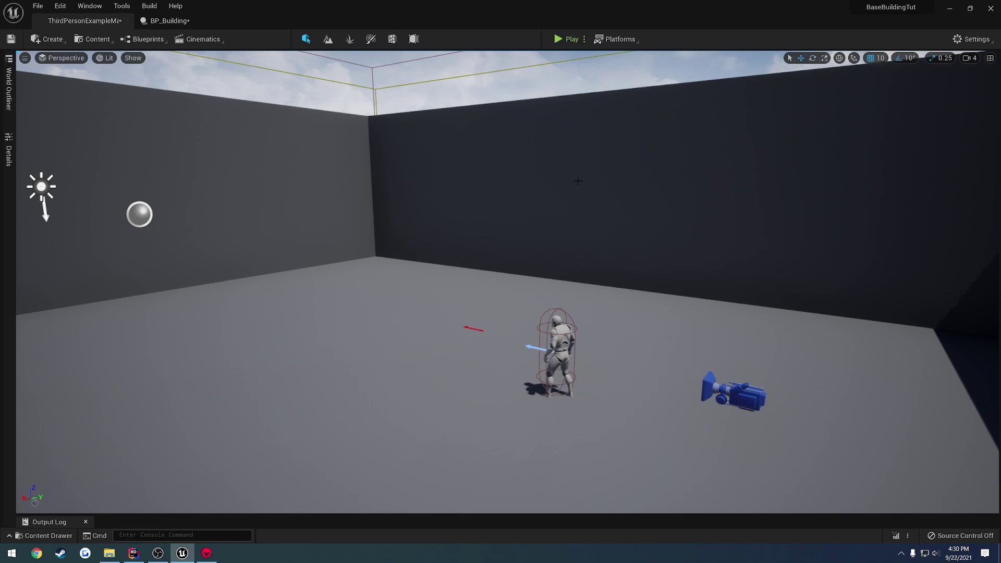